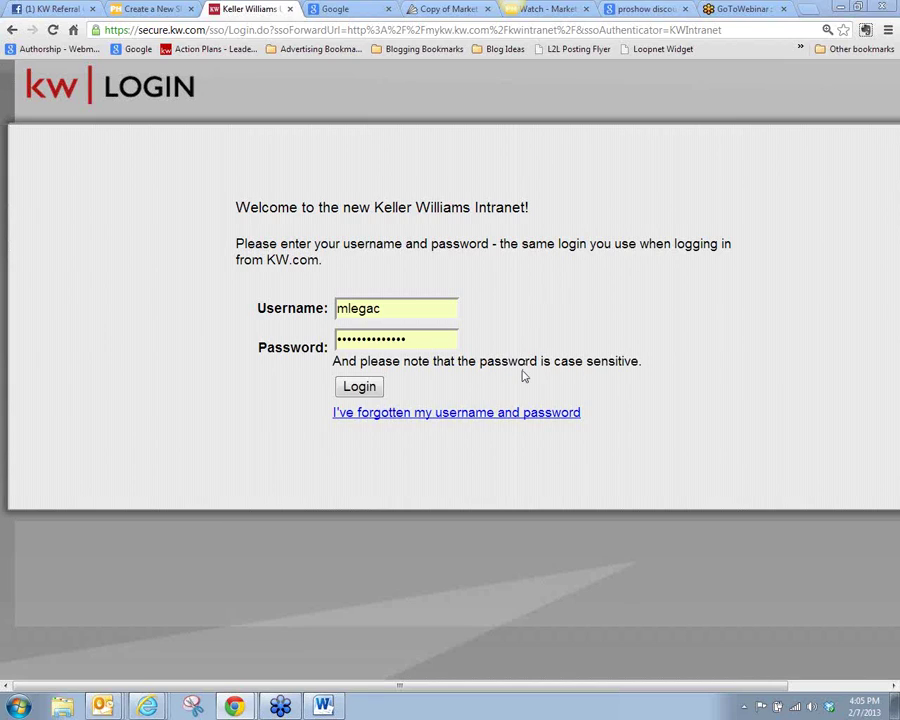
Step: Log in to the intranet with the prefilled credentials and open the Family Reunion event site in a maximized window
{"action": "left_click", "coordinate": [360, 388]}
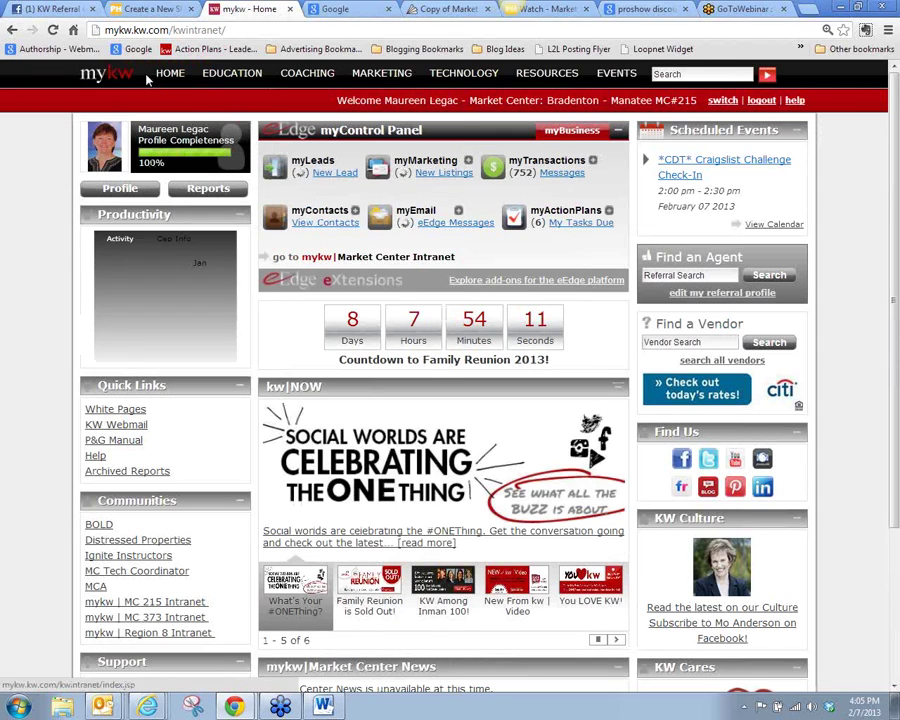
{"action": "mouse_move", "coordinate": [504, 80]}
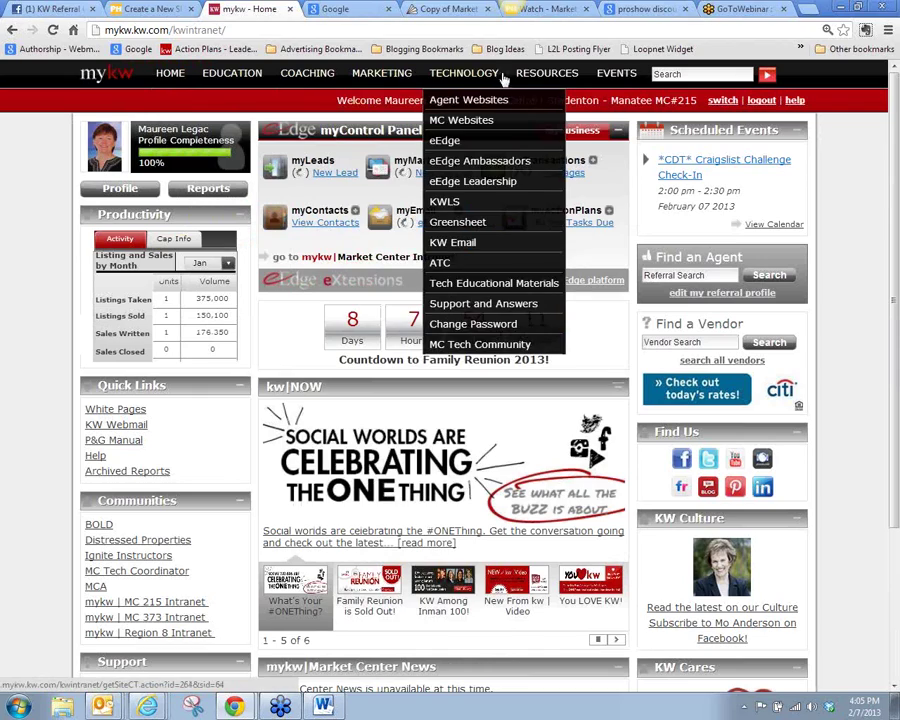
{"action": "mouse_move", "coordinate": [622, 78]}
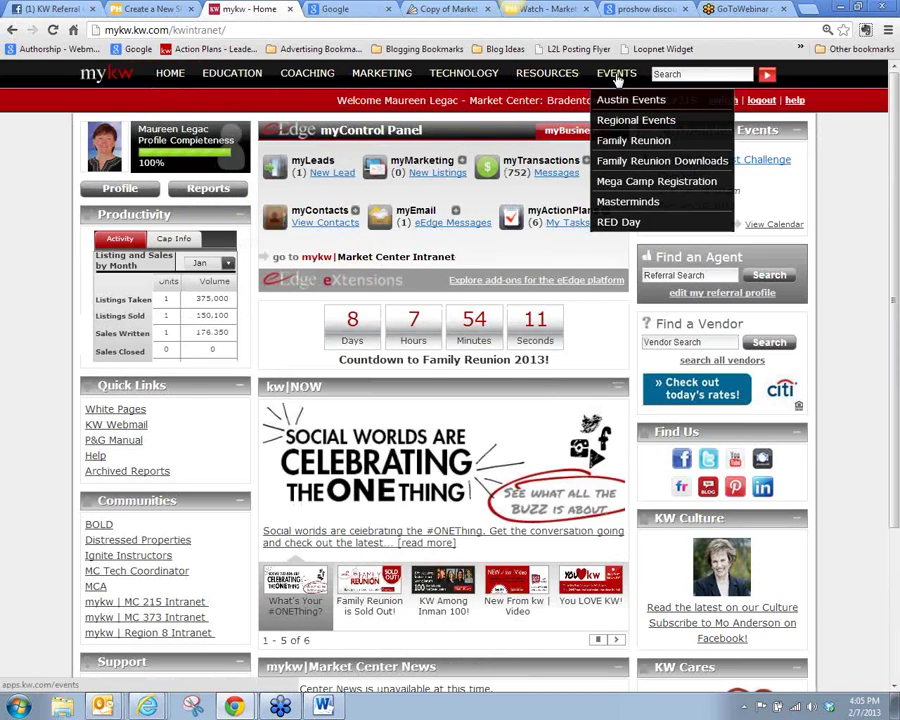
{"action": "left_click", "coordinate": [617, 143]}
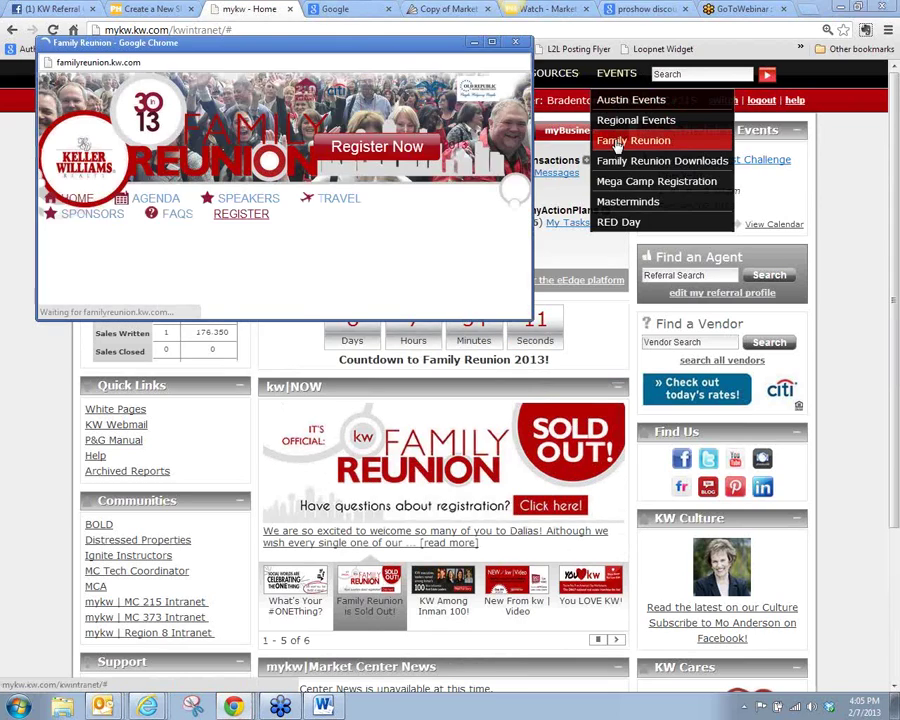
{"action": "left_click", "coordinate": [492, 44]}
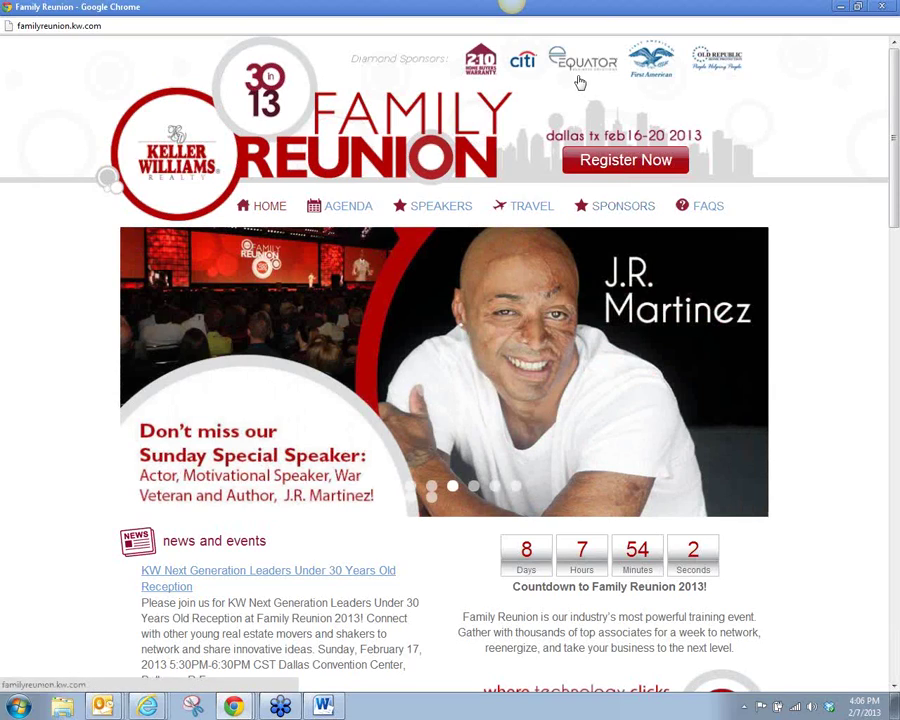
Step: Open the 2013 Family Reunion agenda and look over the Saturday and Sunday sessions and the personal schedule
{"action": "left_click", "coordinate": [349, 212]}
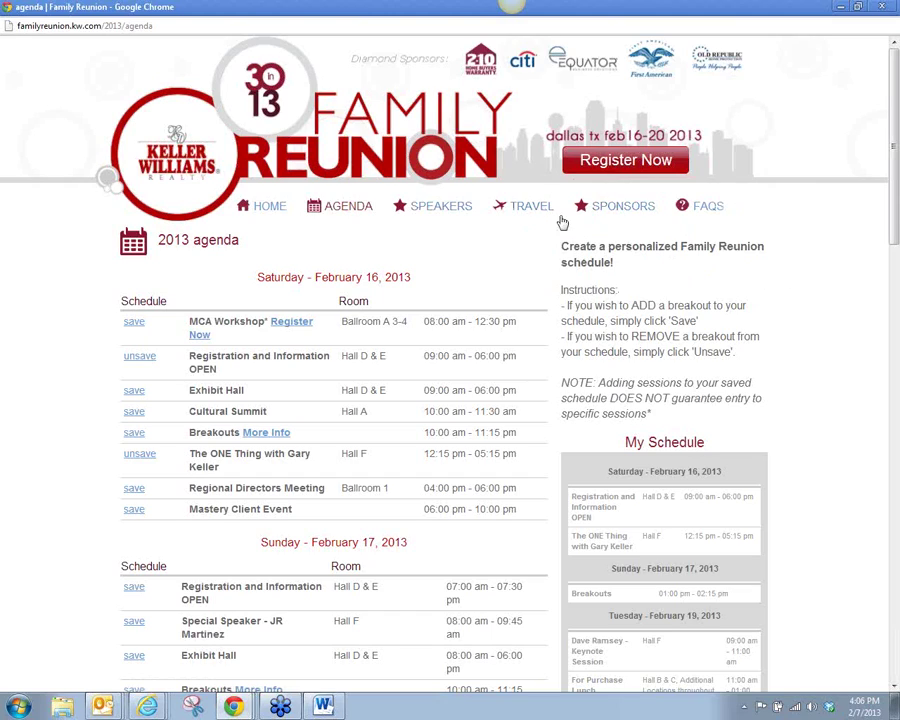
{"action": "left_click", "coordinate": [354, 212]}
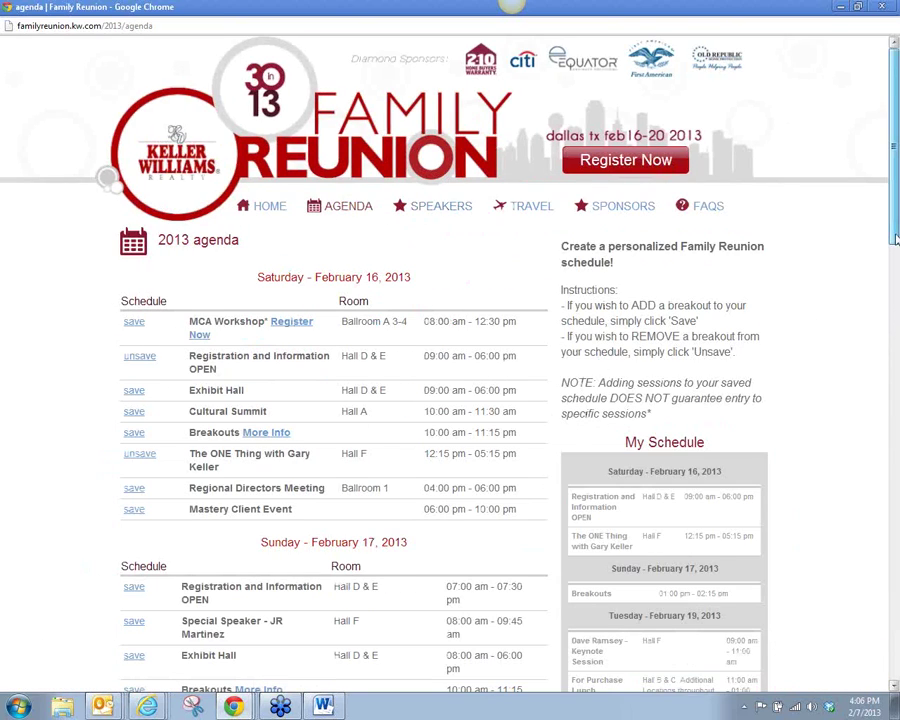
{"action": "scroll", "coordinate": [895, 263], "scroll_direction": "down", "scroll_amount": 2}
{"action": "scroll", "coordinate": [893, 262], "scroll_direction": "down", "scroll_amount": 4}
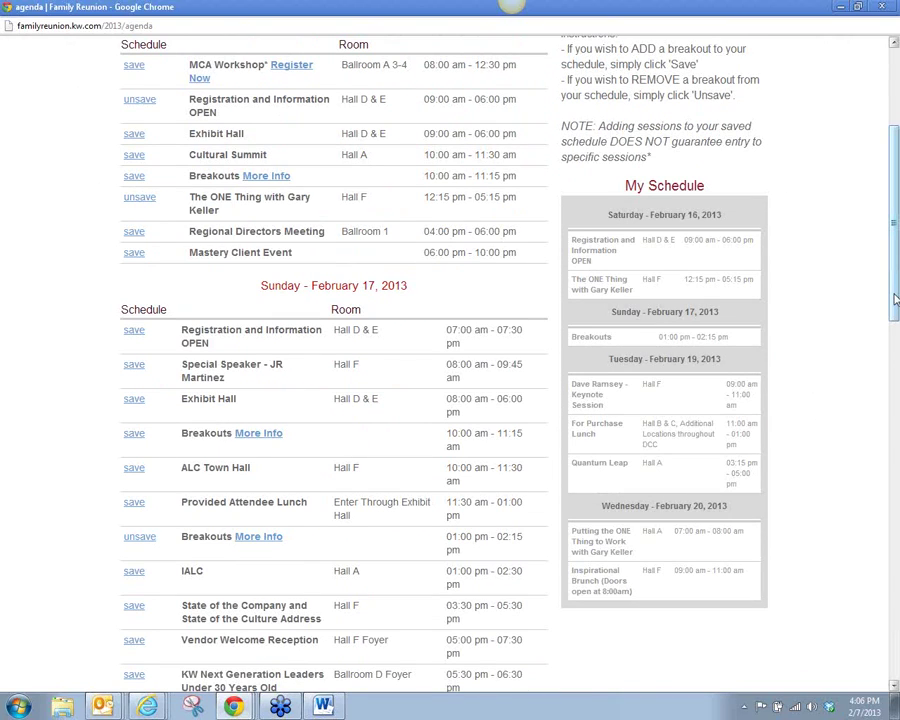
{"action": "scroll", "coordinate": [895, 300], "scroll_direction": "down", "scroll_amount": 2}
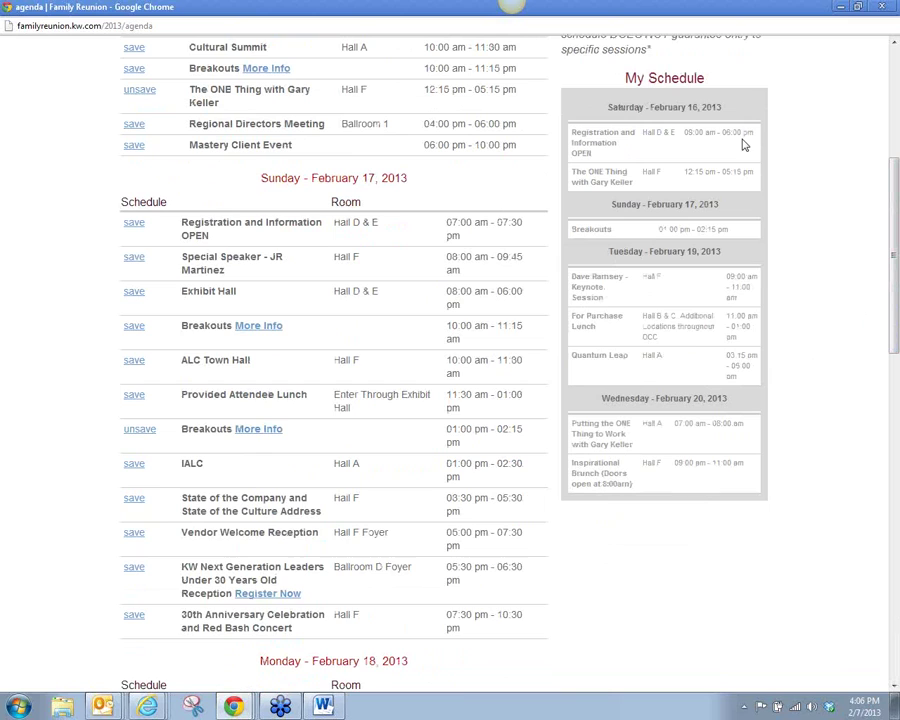
{"action": "scroll", "coordinate": [597, 145], "scroll_direction": "up", "scroll_amount": 3}
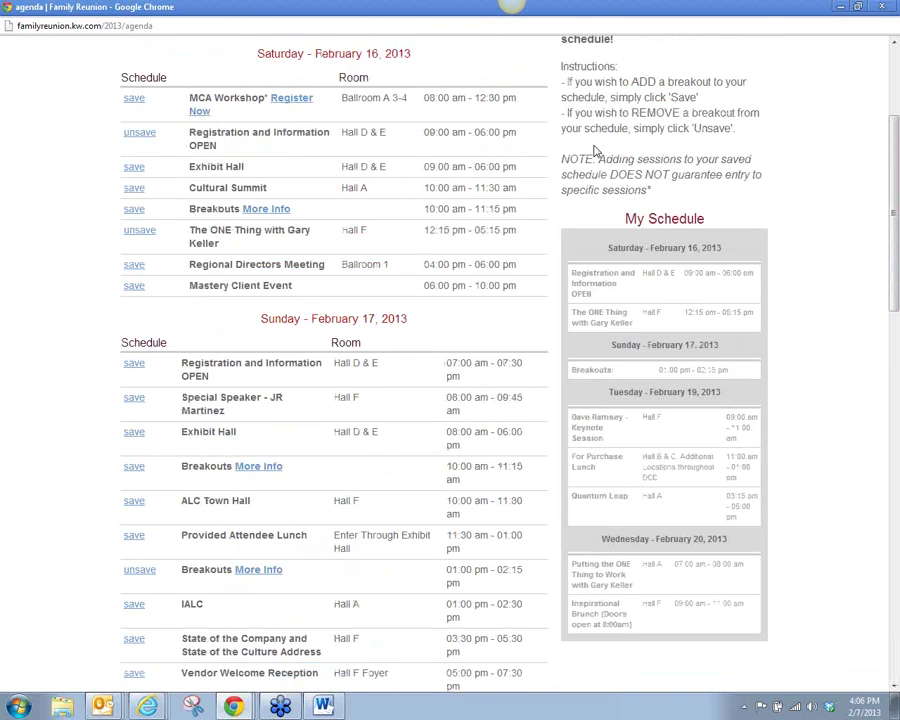
Step: Save Saturday's MCA Workshop to the personal schedule and reload the agenda page
{"action": "left_click", "coordinate": [136, 99]}
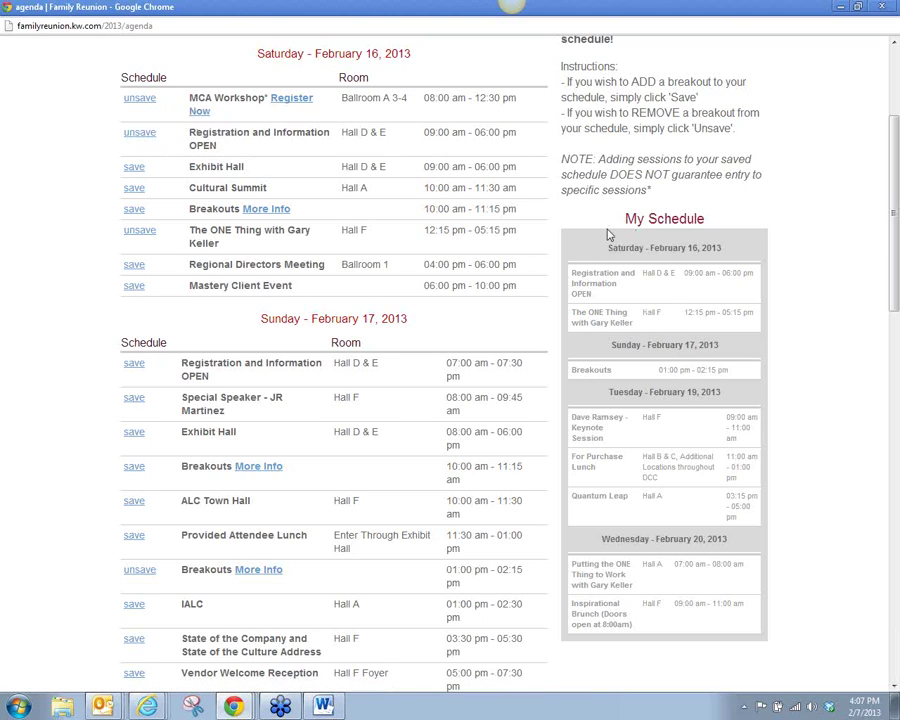
{"action": "right_click", "coordinate": [780, 194]}
{"action": "left_click", "coordinate": [813, 232]}
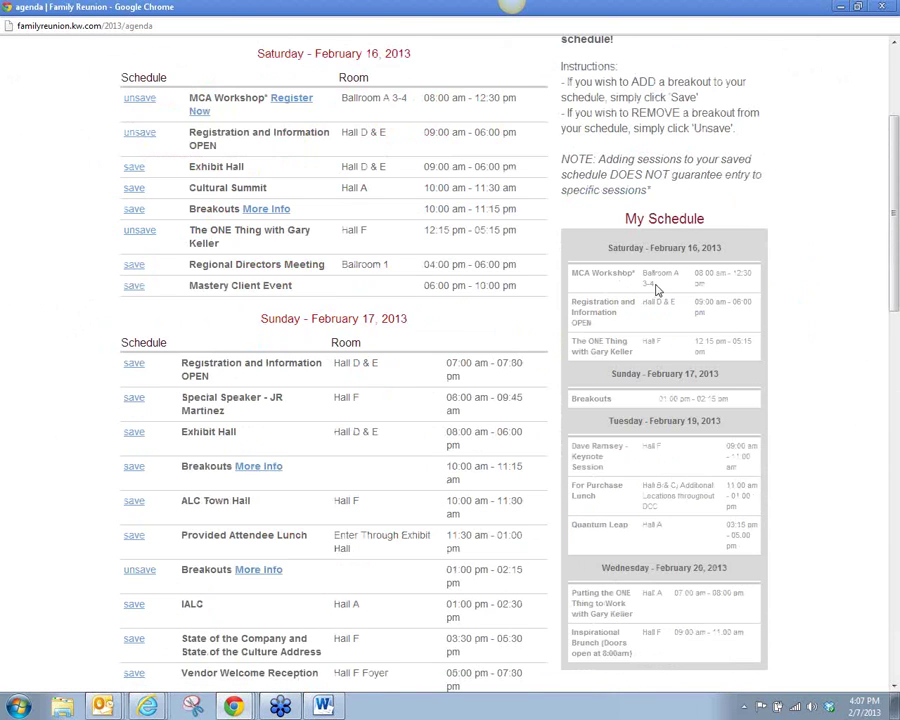
Step: Remove the MCA Workshop from the personal schedule and reload the agenda page
{"action": "left_click", "coordinate": [141, 102]}
{"action": "right_click", "coordinate": [778, 255]}
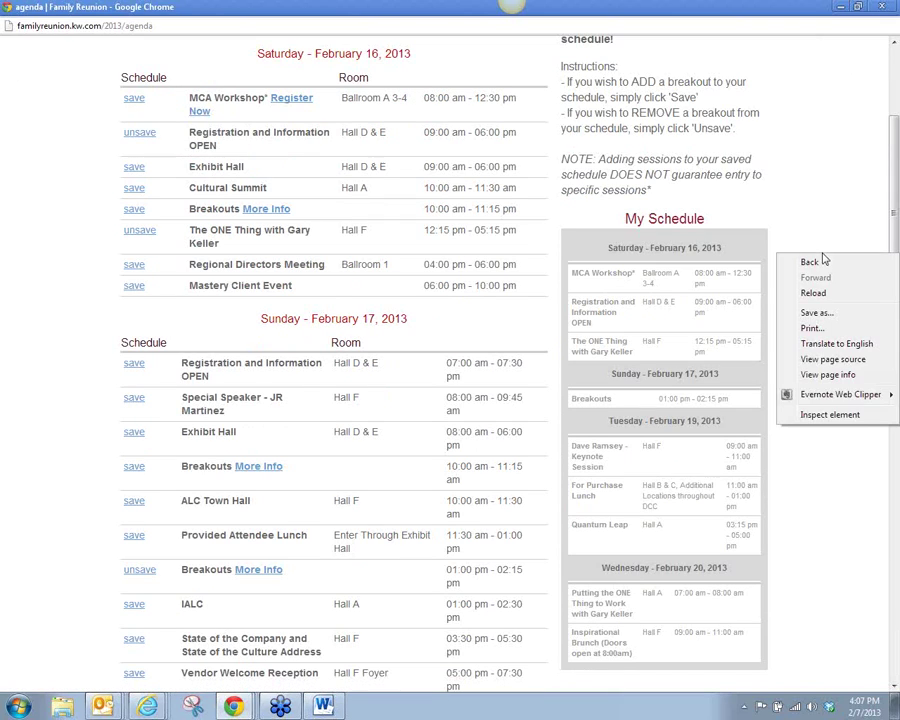
{"action": "left_click", "coordinate": [813, 293]}
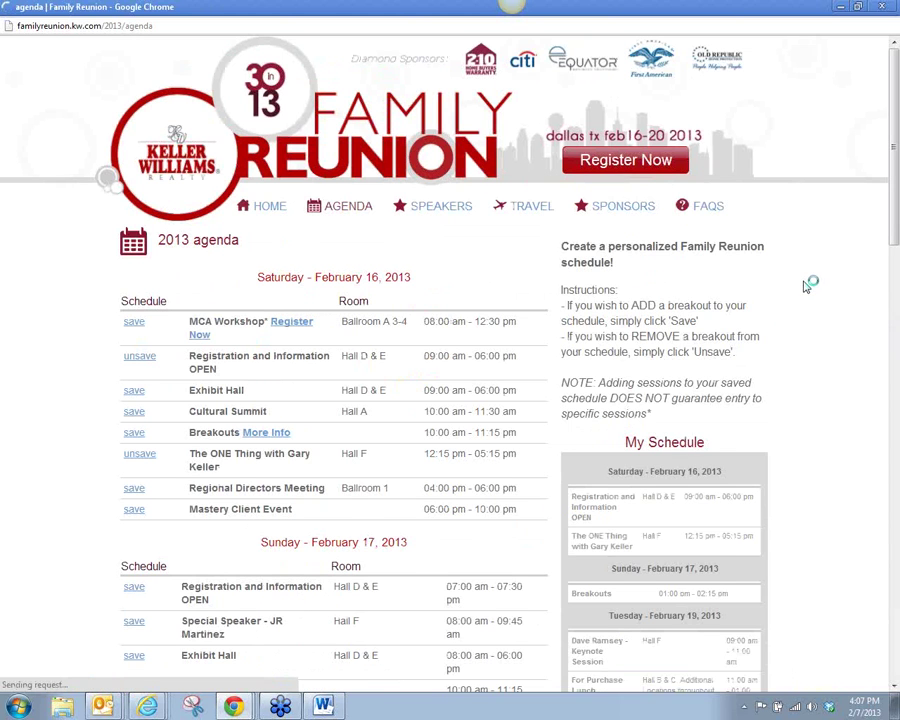
Step: Review the saved sessions under My Schedule day by day against the agenda
{"action": "scroll", "coordinate": [800, 284], "scroll_direction": "up", "scroll_amount": 1}
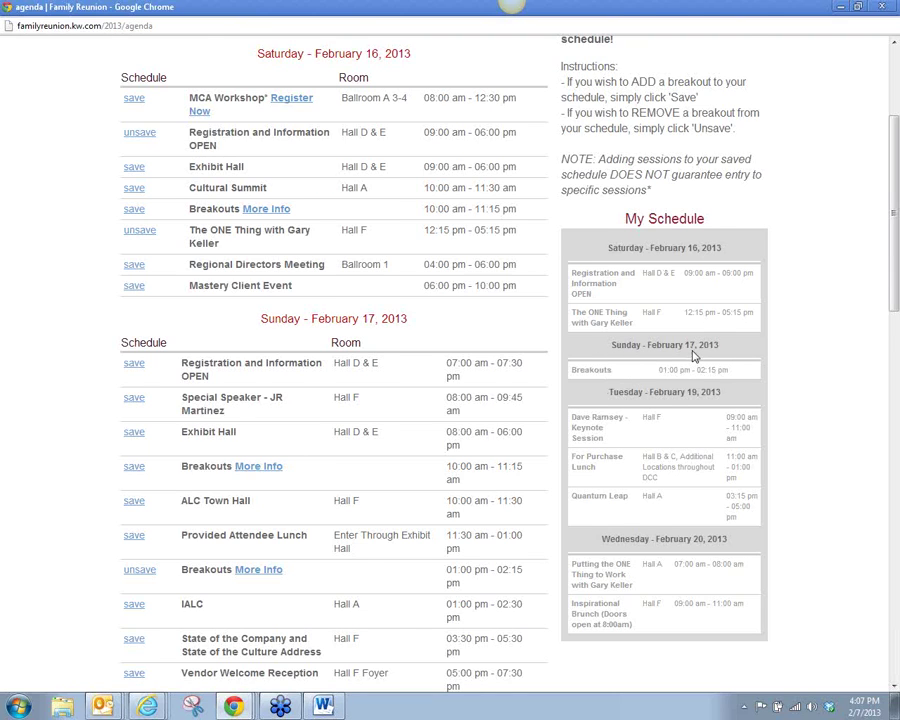
{"action": "scroll", "coordinate": [695, 355], "scroll_direction": "down", "scroll_amount": 4}
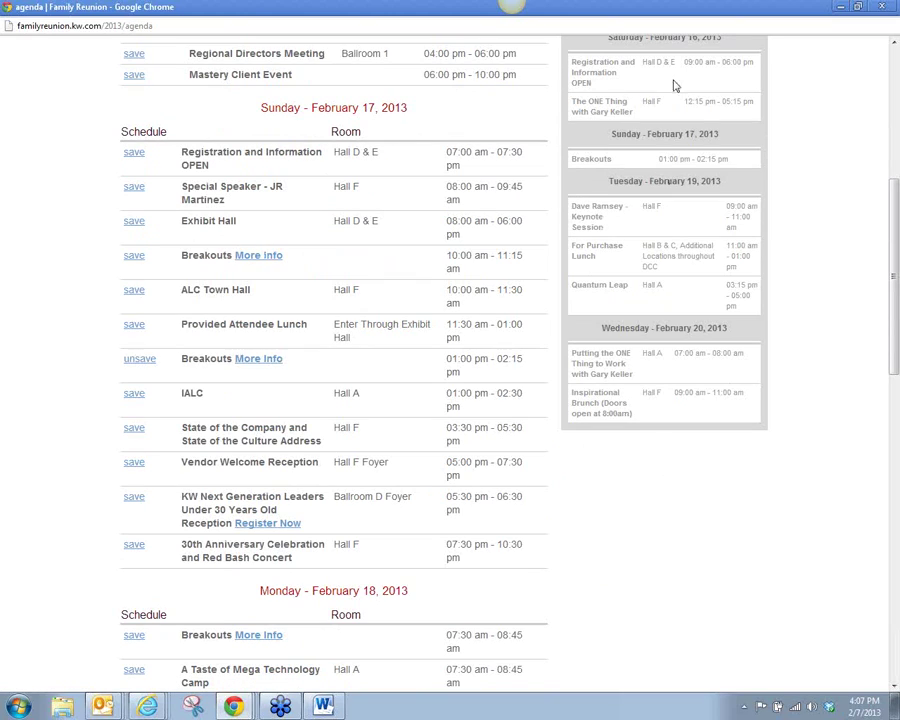
{"action": "left_click_drag", "start_coordinate": [618, 167], "coordinate": [598, 159]}
{"action": "scroll", "coordinate": [776, 362], "scroll_direction": "up", "scroll_amount": 3}
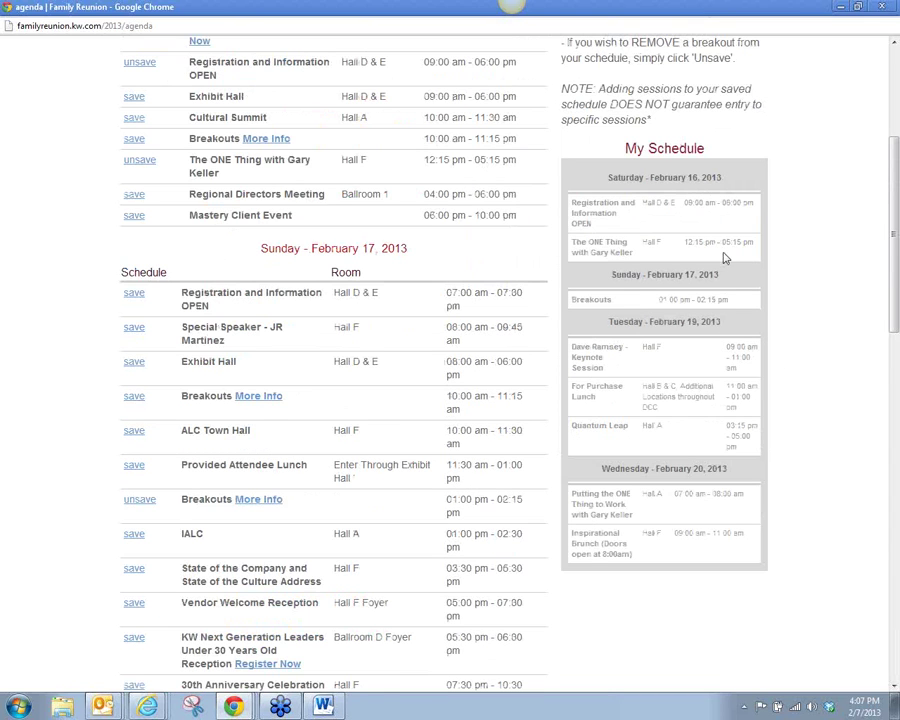
{"action": "scroll", "coordinate": [722, 254], "scroll_direction": "up", "scroll_amount": 3}
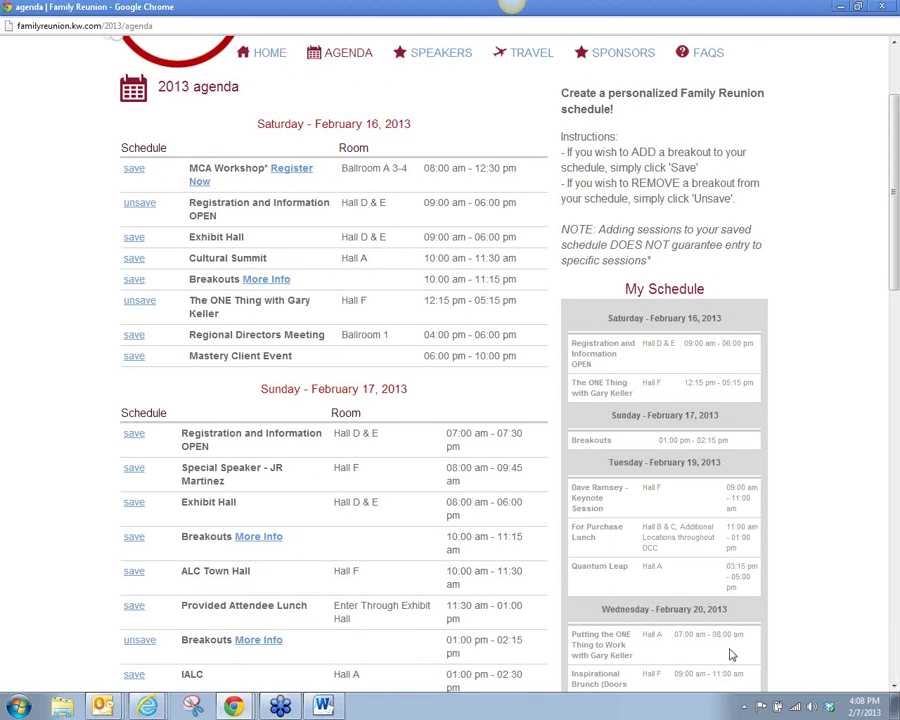
{"action": "scroll", "coordinate": [777, 594], "scroll_direction": "down", "scroll_amount": 1}
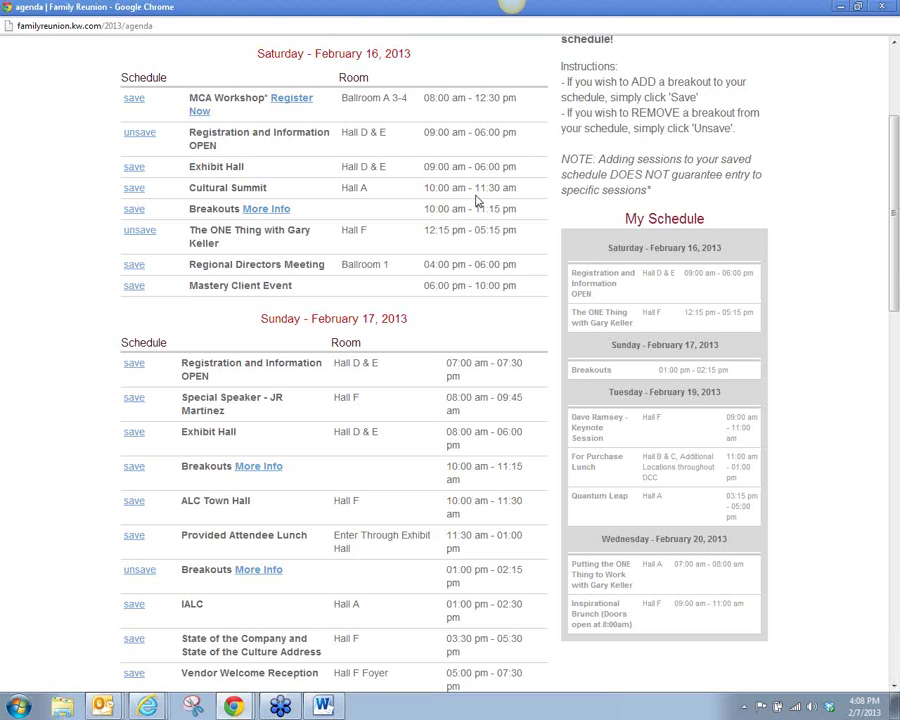
Step: Save Saturday's Cultural Summit to the schedule and open the detailed list behind the Saturday Breakouts entry
{"action": "left_click", "coordinate": [135, 189]}
{"action": "left_click", "coordinate": [270, 210]}
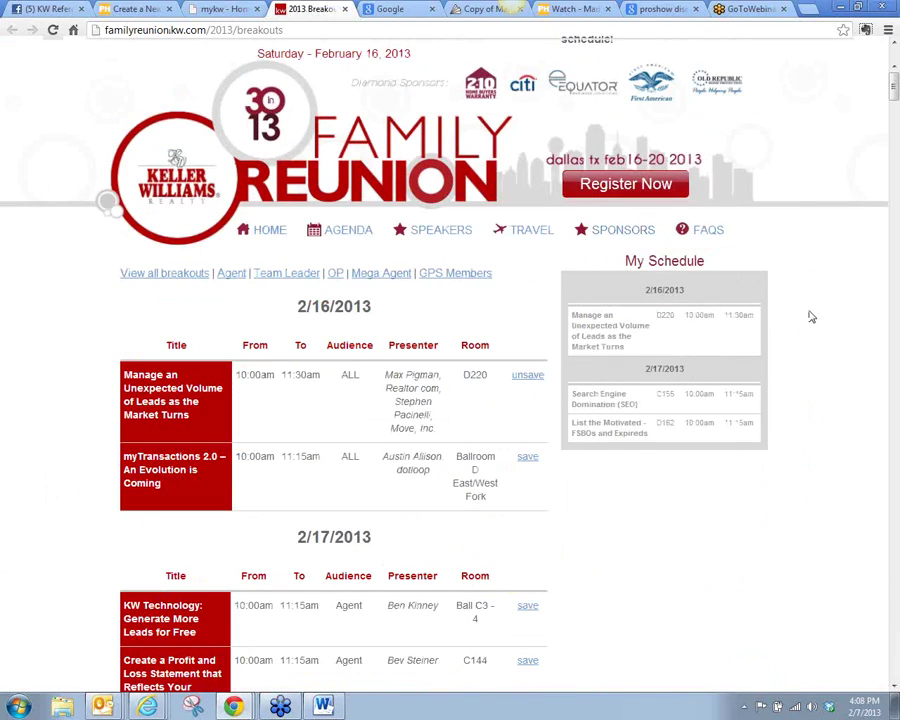
Step: Look through the full breakout list for 2/16/2013 and 2/17/2013, examining titles, times, audiences, presenters and rooms
{"action": "scroll", "coordinate": [856, 320], "scroll_direction": "down", "scroll_amount": 3}
{"action": "scroll", "coordinate": [856, 316], "scroll_direction": "down", "scroll_amount": 2}
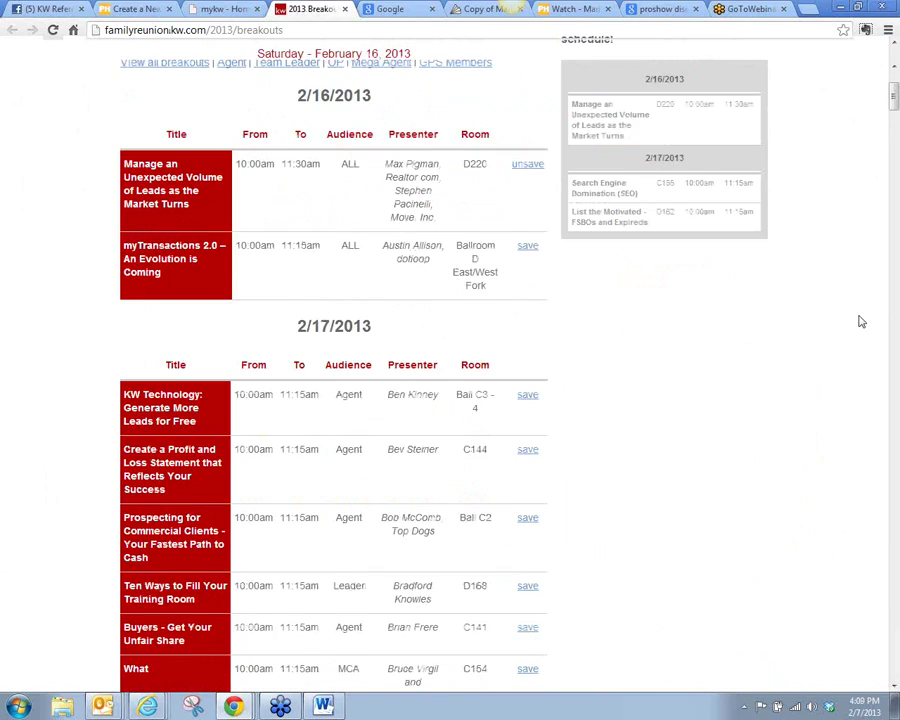
{"action": "scroll", "coordinate": [850, 310], "scroll_direction": "up", "scroll_amount": 2}
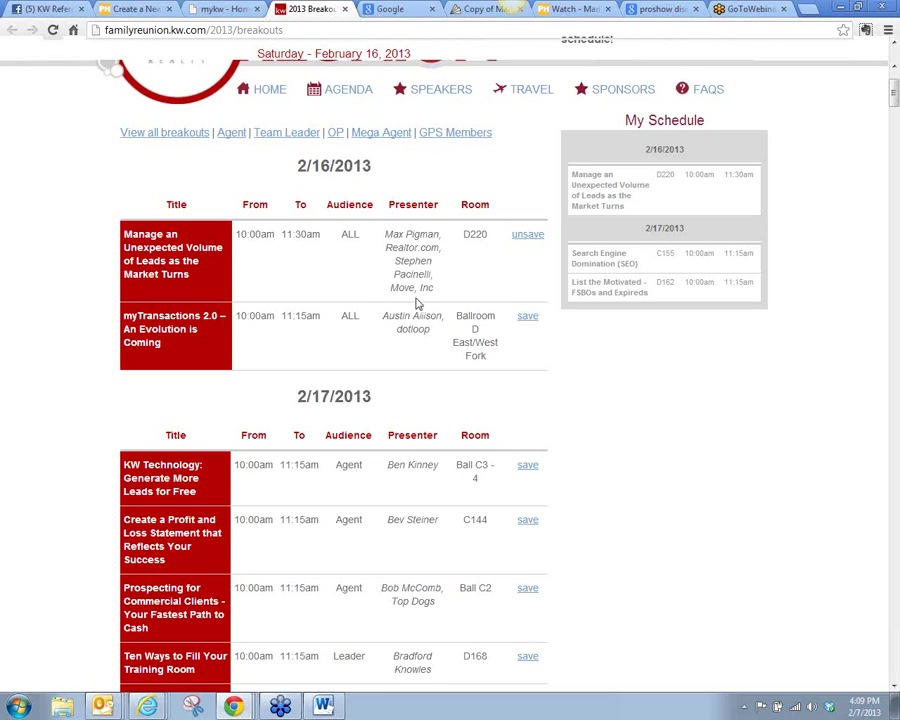
{"action": "scroll", "coordinate": [413, 303], "scroll_direction": "down", "scroll_amount": 1}
{"action": "scroll", "coordinate": [413, 303], "scroll_direction": "up", "scroll_amount": 1}
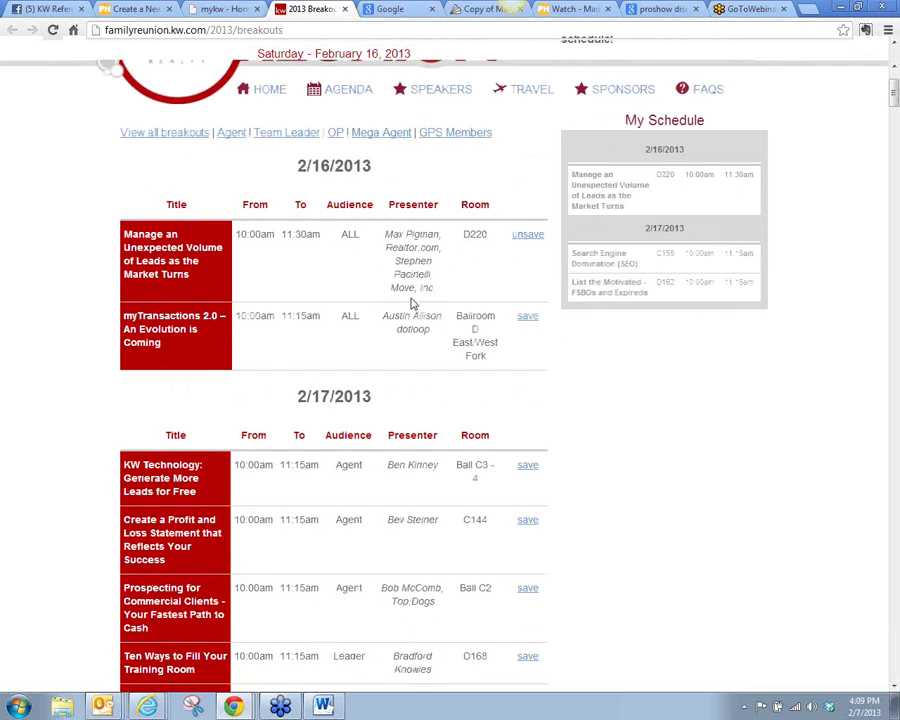
{"action": "scroll", "coordinate": [410, 303], "scroll_direction": "down", "scroll_amount": 1}
{"action": "scroll", "coordinate": [410, 303], "scroll_direction": "up", "scroll_amount": 1}
{"action": "scroll", "coordinate": [412, 300], "scroll_direction": "up", "scroll_amount": 1}
{"action": "scroll", "coordinate": [466, 378], "scroll_direction": "down", "scroll_amount": 5}
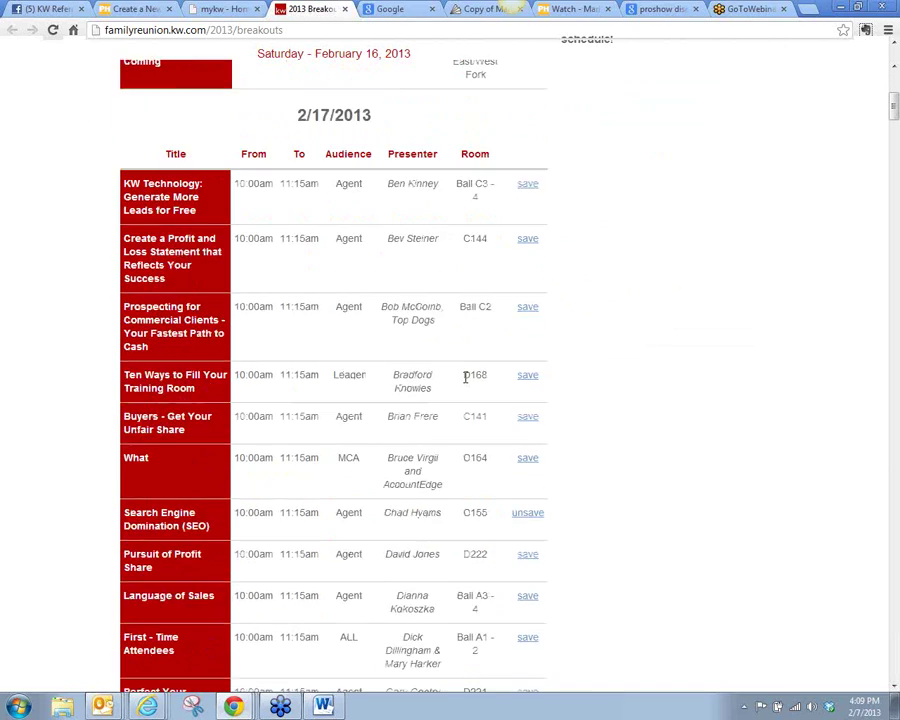
{"action": "scroll", "coordinate": [465, 378], "scroll_direction": "down", "scroll_amount": 10}
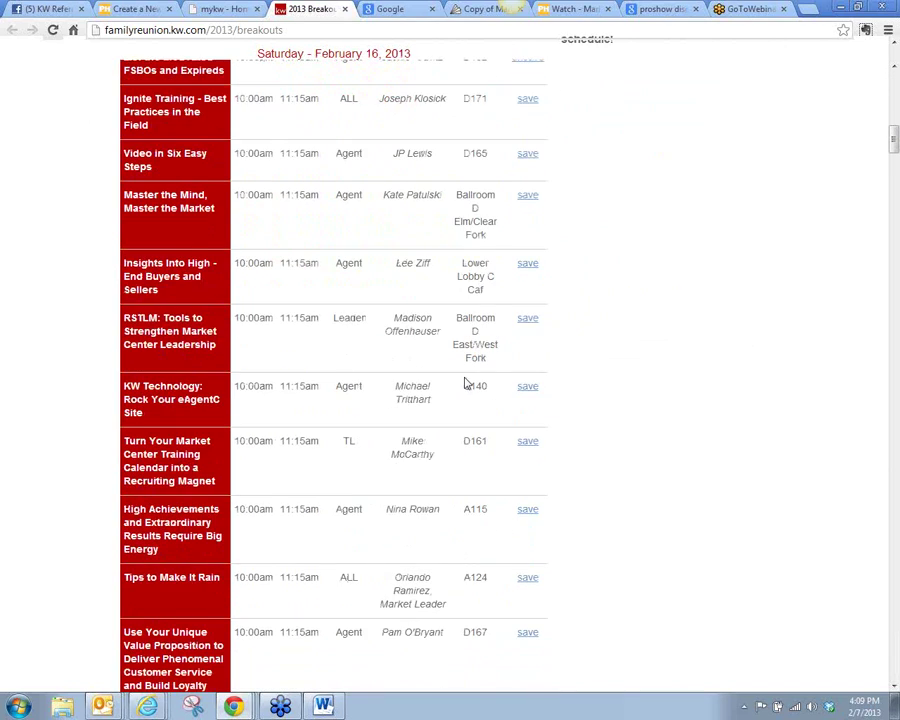
{"action": "scroll", "coordinate": [465, 383], "scroll_direction": "down", "scroll_amount": 3}
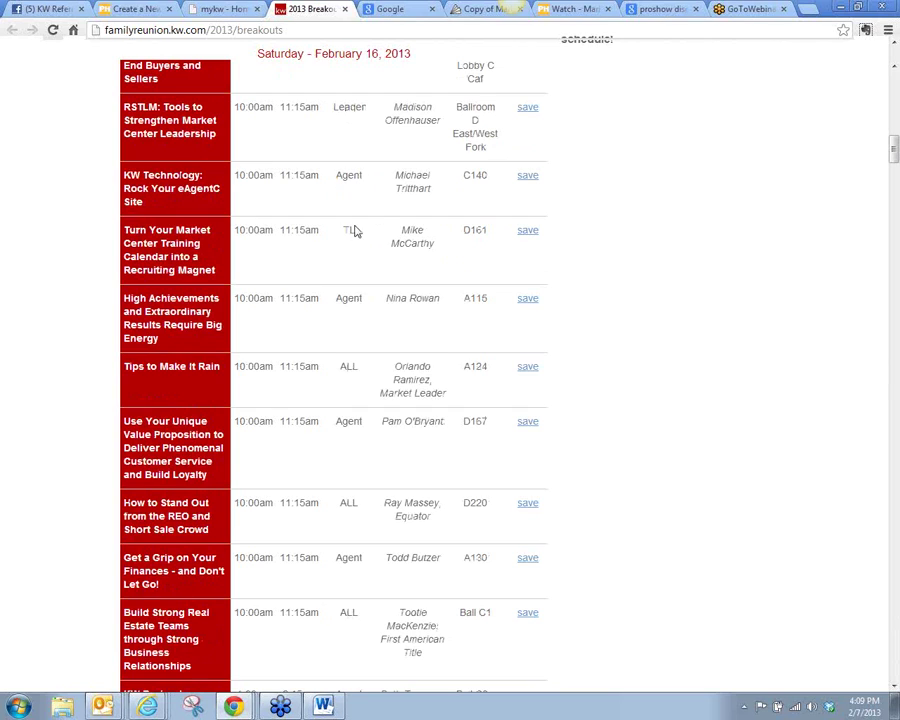
{"action": "scroll", "coordinate": [401, 313], "scroll_direction": "down", "scroll_amount": 3}
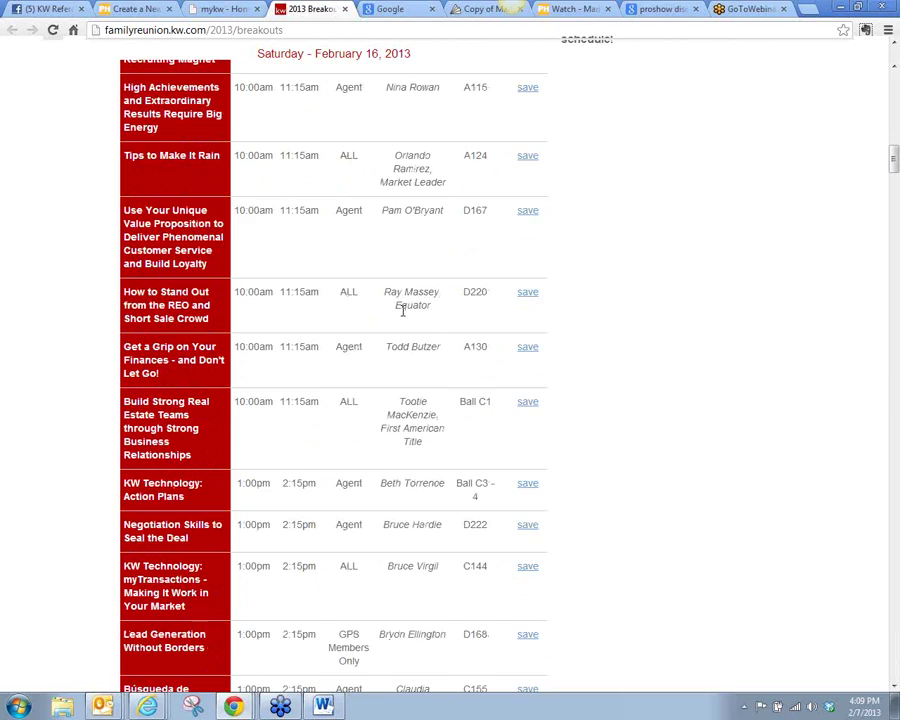
{"action": "scroll", "coordinate": [402, 311], "scroll_direction": "up", "scroll_amount": 15}
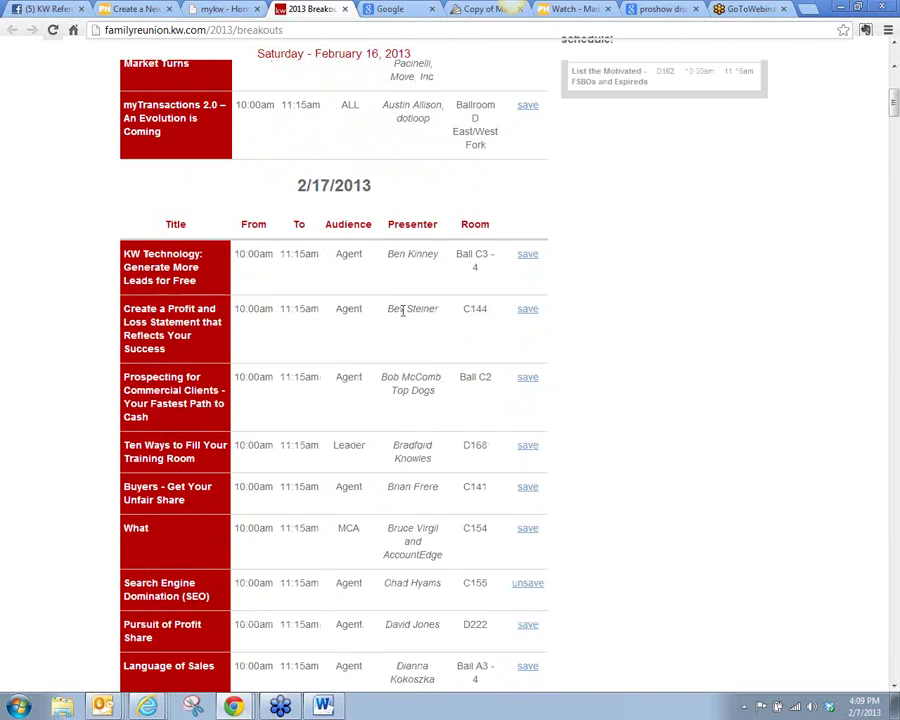
{"action": "scroll", "coordinate": [402, 308], "scroll_direction": "up", "scroll_amount": 4}
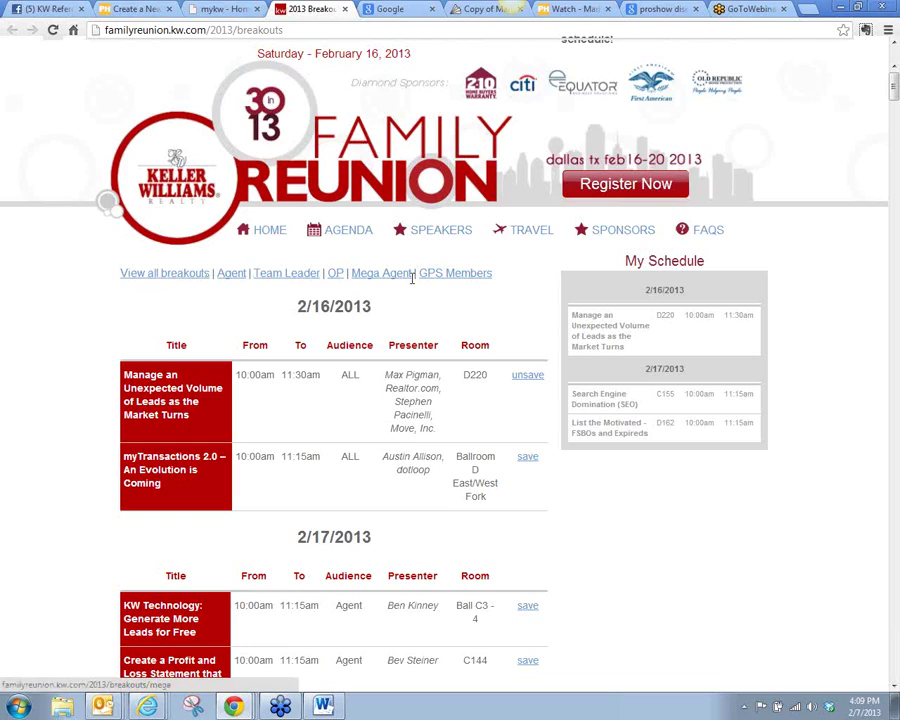
Step: Filter the breakout list to Agent sessions and go to the 1:00pm sessions on 2/17/2013
{"action": "left_click", "coordinate": [233, 276]}
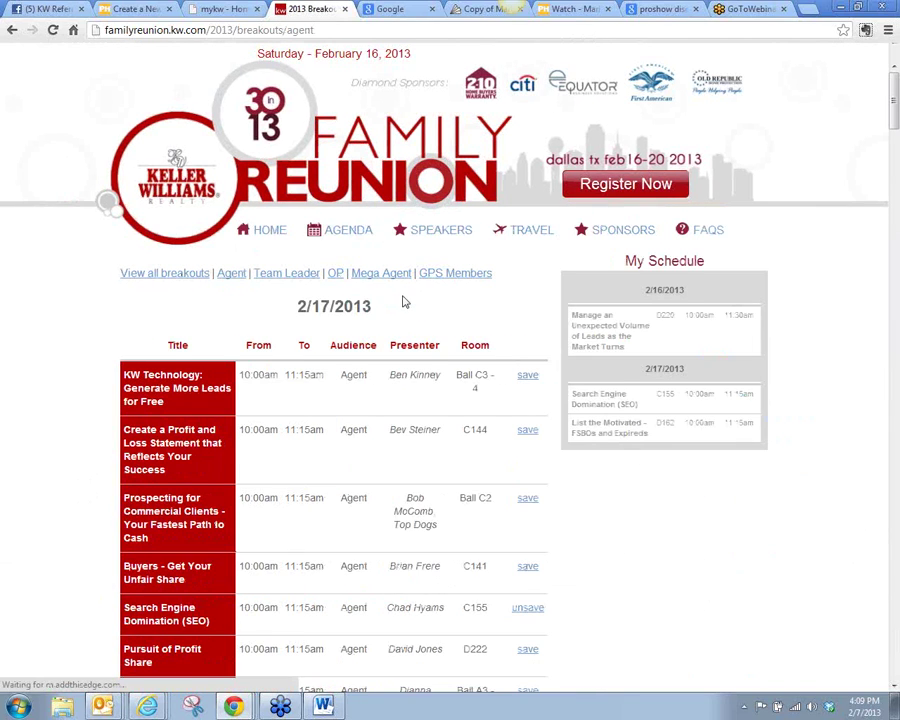
{"action": "scroll", "coordinate": [404, 301], "scroll_direction": "down", "scroll_amount": 6}
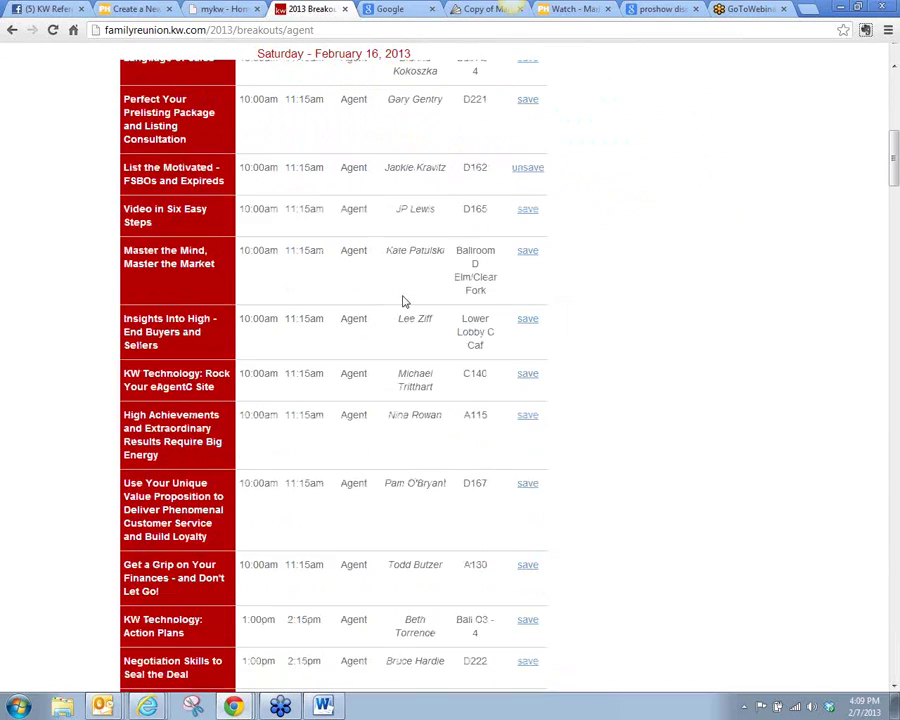
{"action": "scroll", "coordinate": [404, 301], "scroll_direction": "down", "scroll_amount": 4}
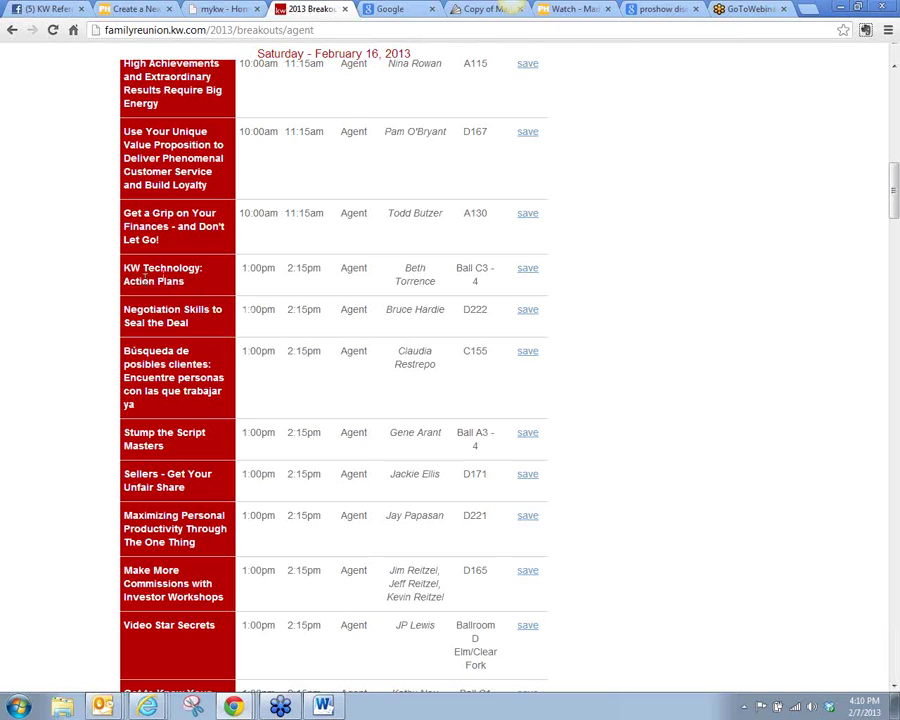
Step: Compare the KW Technology: Action Plans and Negotiation Skills to Seal the Deal sessions, highlighting their titles and the Action Plans time slot
{"action": "left_click_drag", "start_coordinate": [127, 266], "coordinate": [197, 281]}
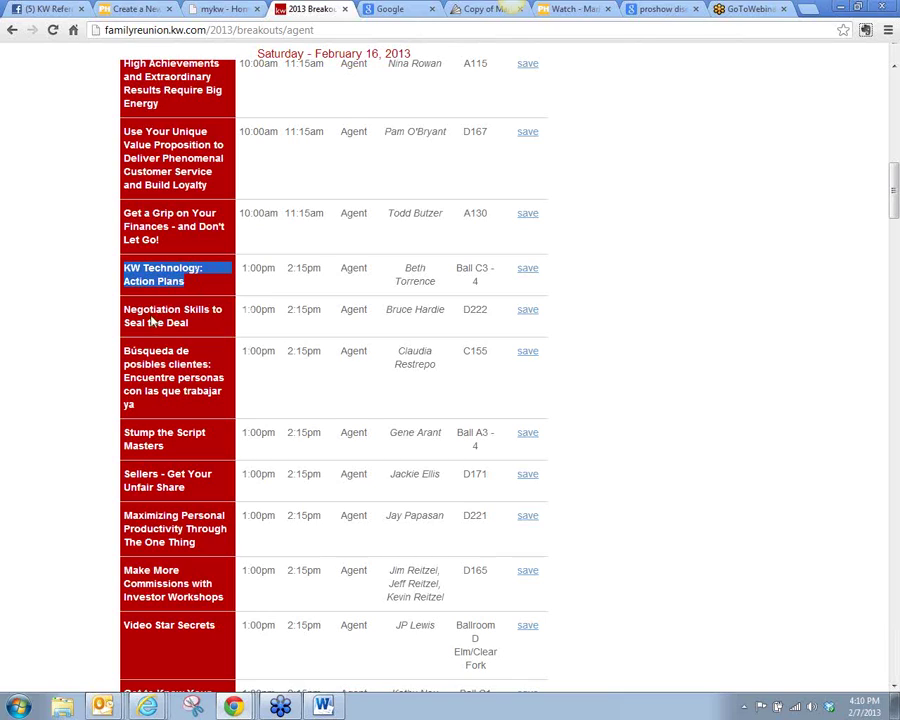
{"action": "left_click_drag", "start_coordinate": [124, 309], "coordinate": [190, 324]}
{"action": "left_click", "coordinate": [247, 268]}
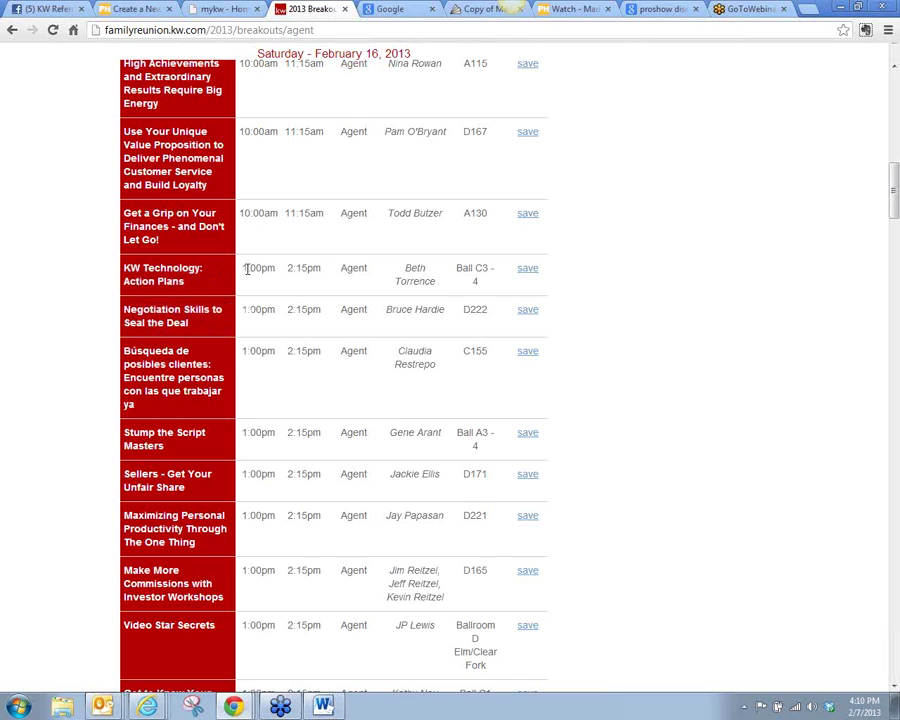
{"action": "left_click_drag", "start_coordinate": [247, 268], "coordinate": [318, 268]}
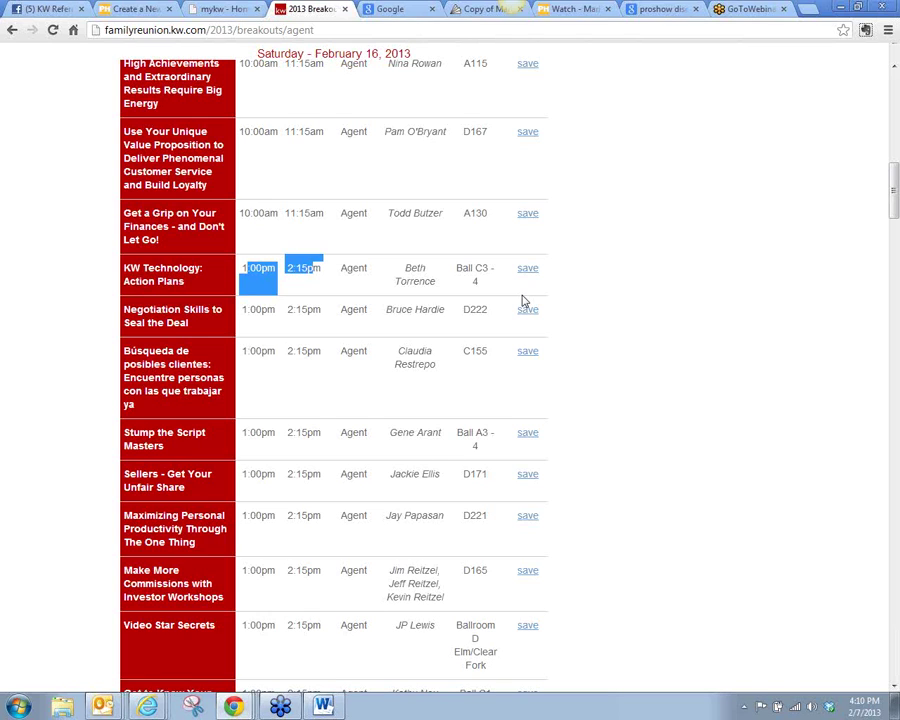
Step: Return from the Agent breakouts to the 2013 agenda and review the Saturday and Sunday entries alongside My Schedule
{"action": "scroll", "coordinate": [294, 234], "scroll_direction": "up", "scroll_amount": 10}
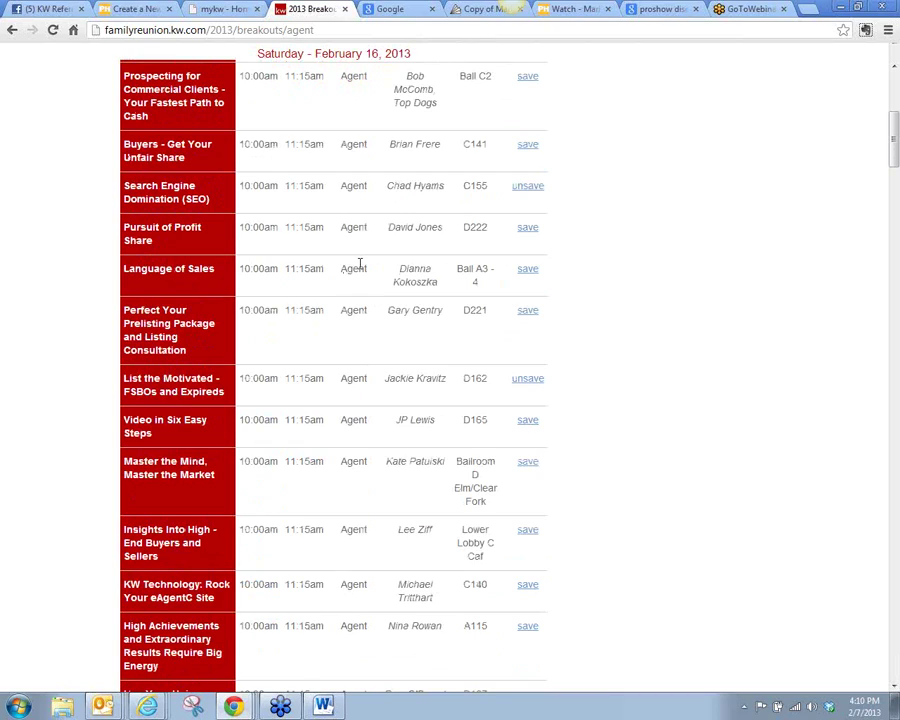
{"action": "scroll", "coordinate": [378, 247], "scroll_direction": "up", "scroll_amount": 8}
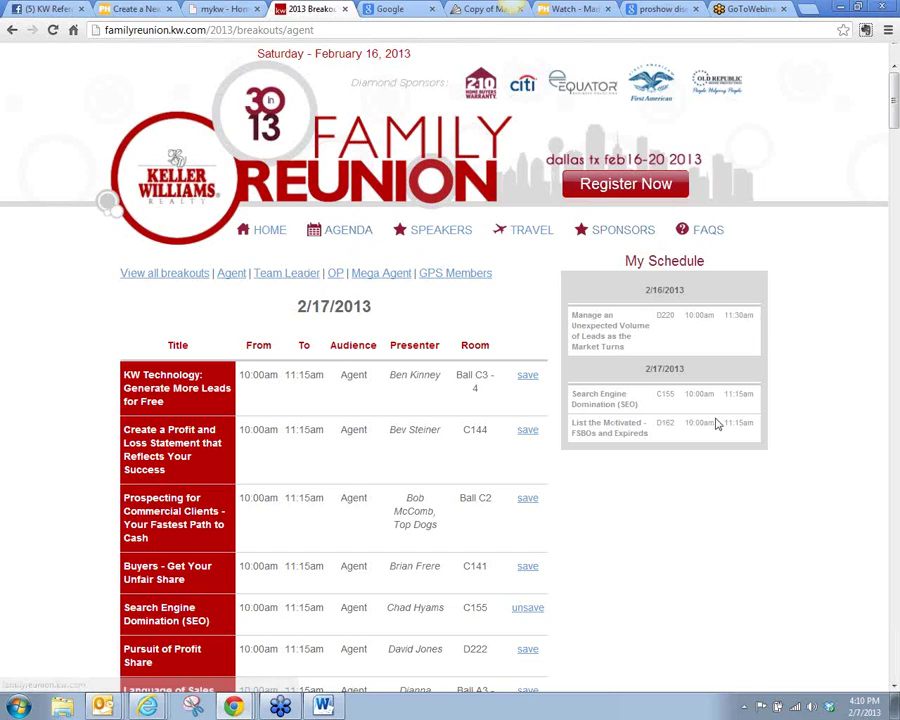
{"action": "left_click", "coordinate": [346, 229]}
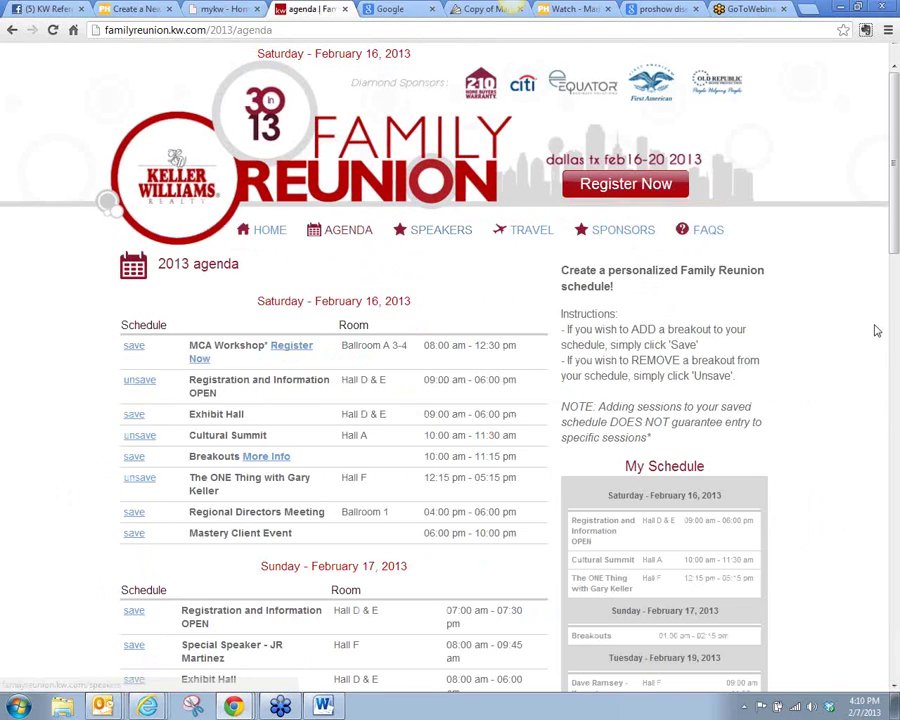
{"action": "scroll", "coordinate": [874, 340], "scroll_direction": "down", "scroll_amount": 1}
{"action": "scroll", "coordinate": [871, 349], "scroll_direction": "down", "scroll_amount": 3}
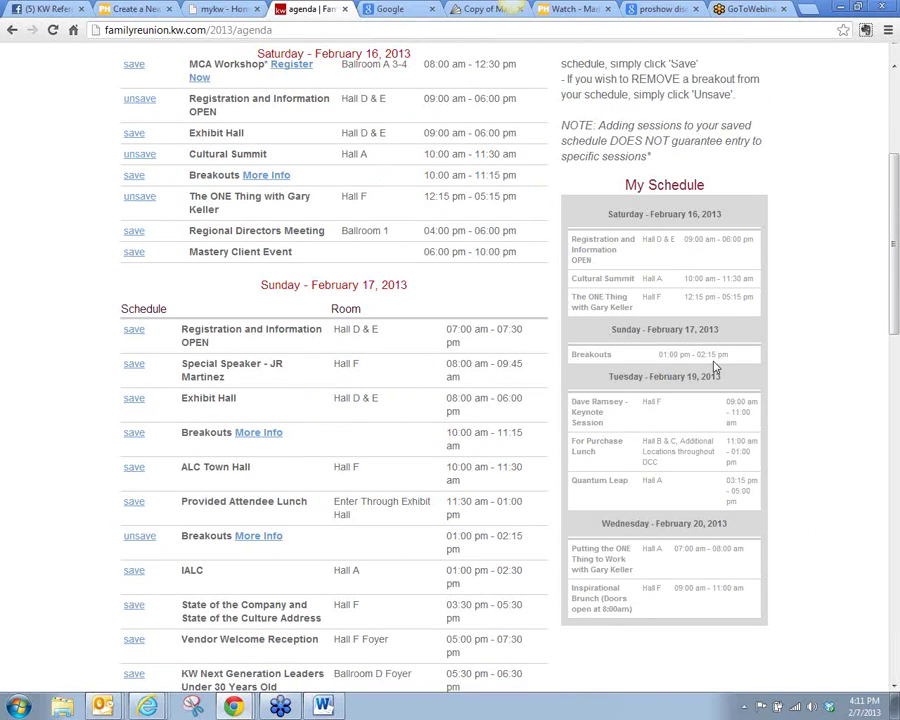
{"action": "scroll", "coordinate": [508, 236], "scroll_direction": "up", "scroll_amount": 2}
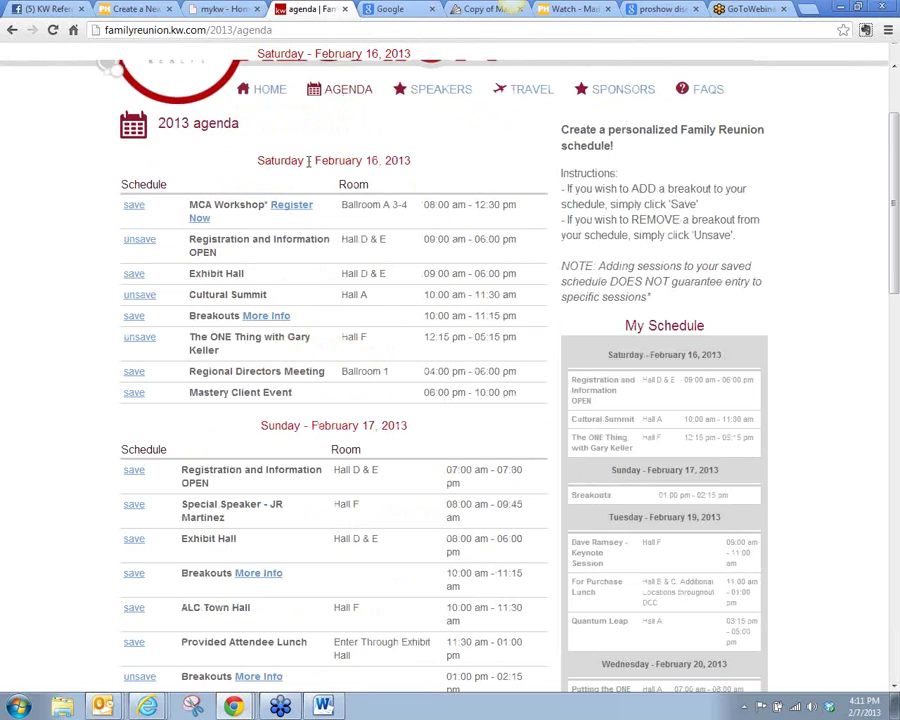
{"action": "scroll", "coordinate": [330, 175], "scroll_direction": "up", "scroll_amount": 1}
{"action": "scroll", "coordinate": [325, 400], "scroll_direction": "down", "scroll_amount": 1}
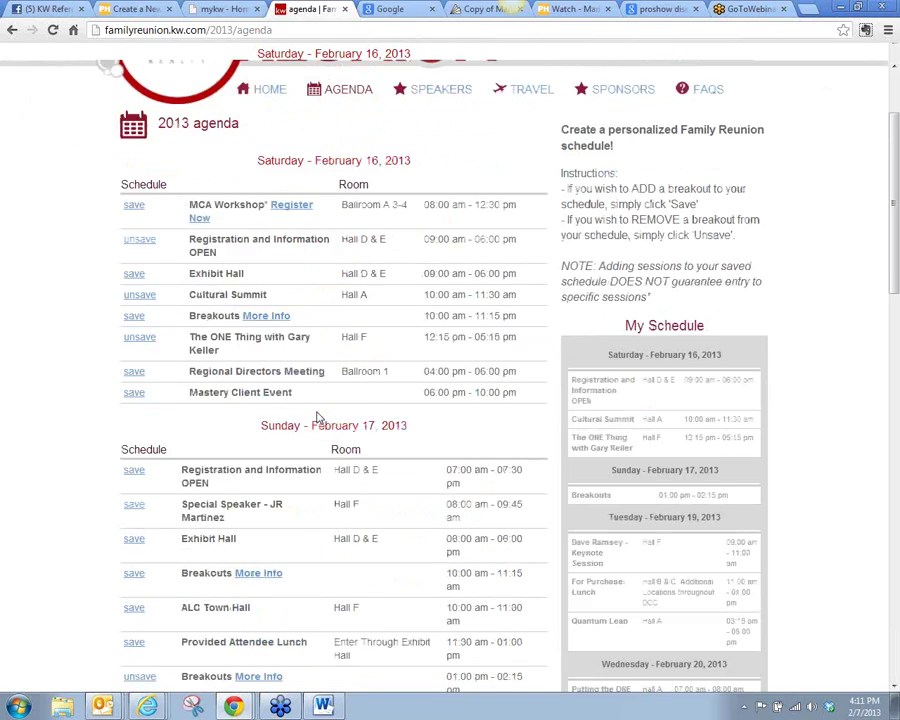
{"action": "scroll", "coordinate": [318, 418], "scroll_direction": "down", "scroll_amount": 3}
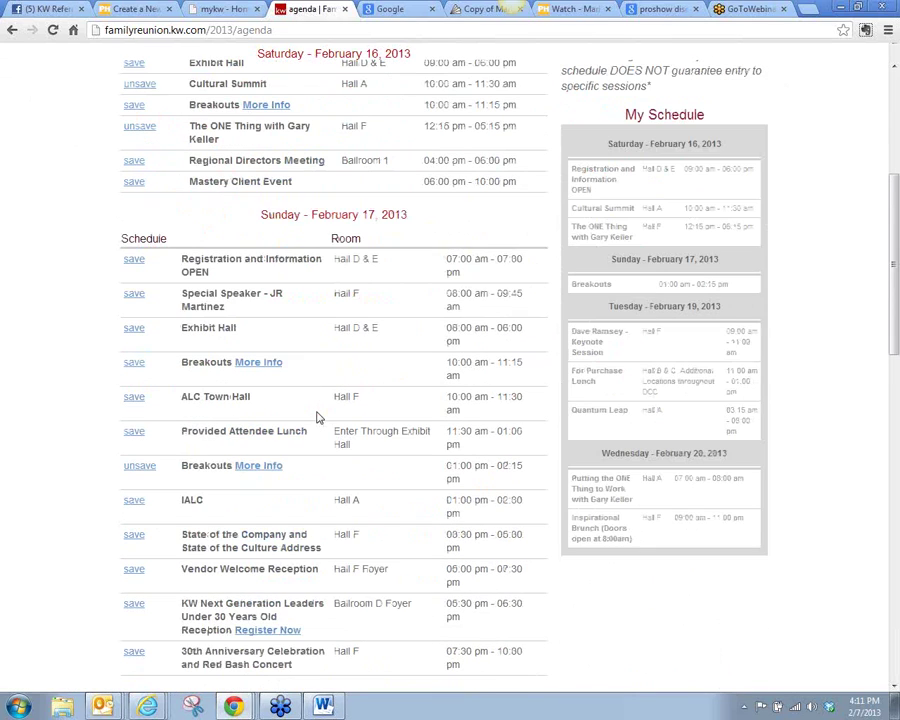
Step: Open the details for Sunday's 10:00 am Breakouts, filter the list to GPS Members, and look through those sessions
{"action": "left_click", "coordinate": [268, 362]}
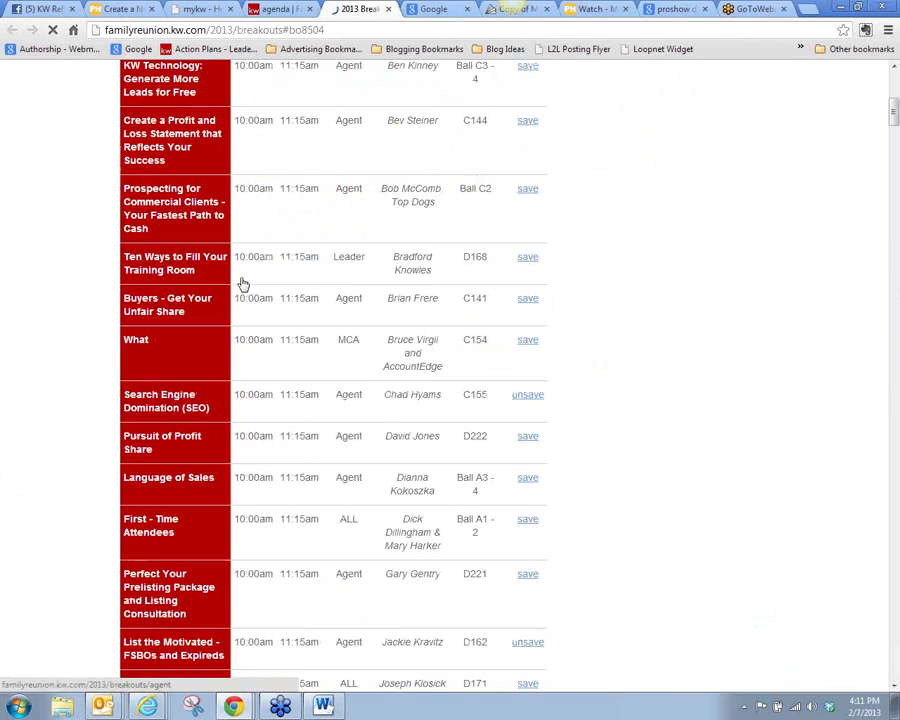
{"action": "scroll", "coordinate": [302, 298], "scroll_direction": "up", "scroll_amount": 4}
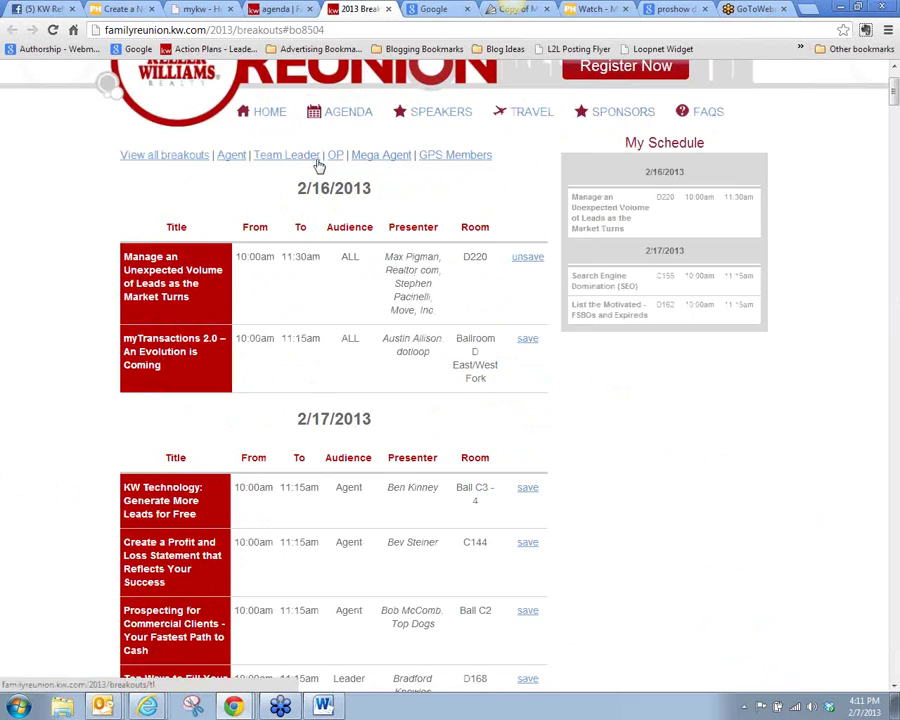
{"action": "left_click", "coordinate": [452, 158]}
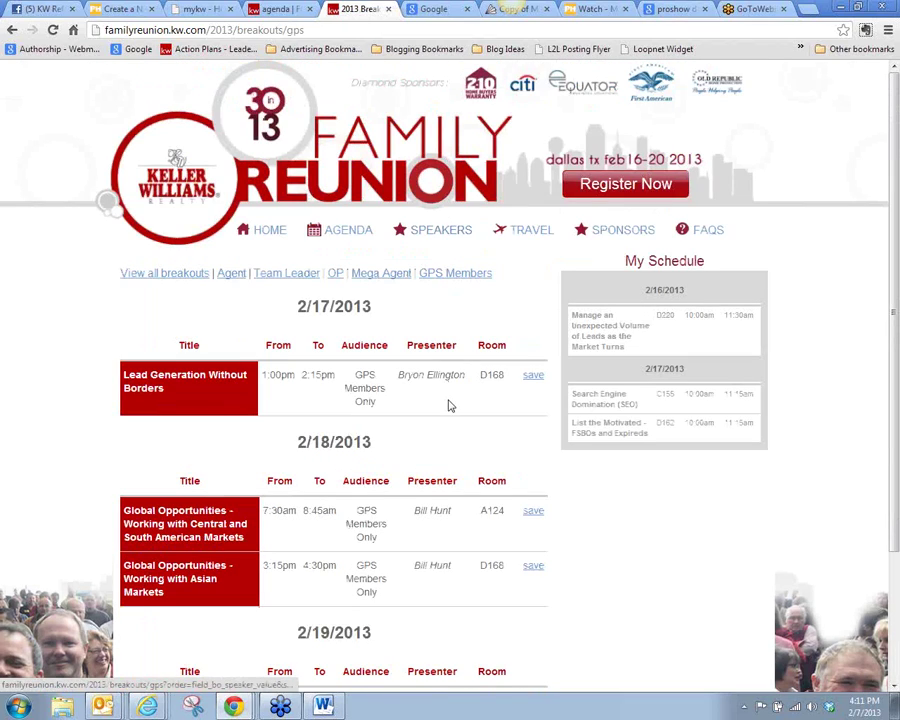
{"action": "scroll", "coordinate": [449, 405], "scroll_direction": "down", "scroll_amount": 3}
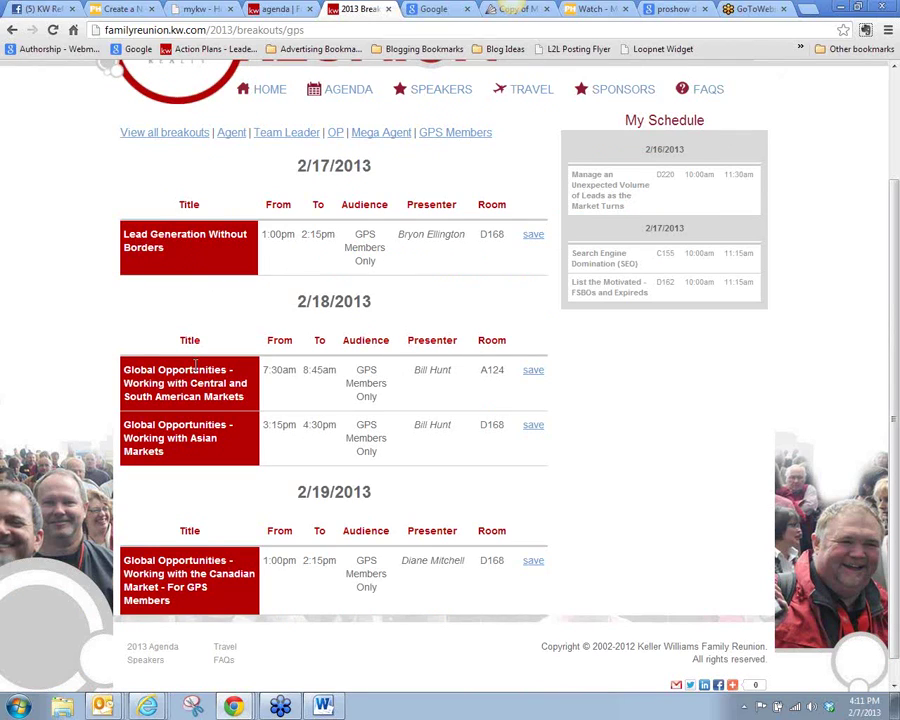
{"action": "scroll", "coordinate": [196, 365], "scroll_direction": "down", "scroll_amount": 1}
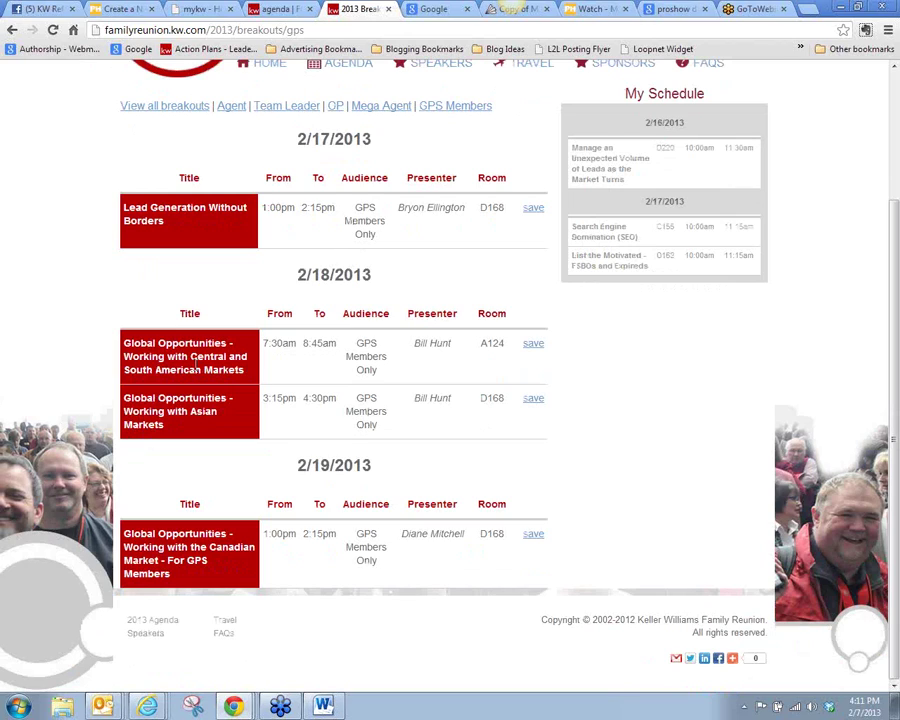
{"action": "scroll", "coordinate": [196, 365], "scroll_direction": "up", "scroll_amount": 3}
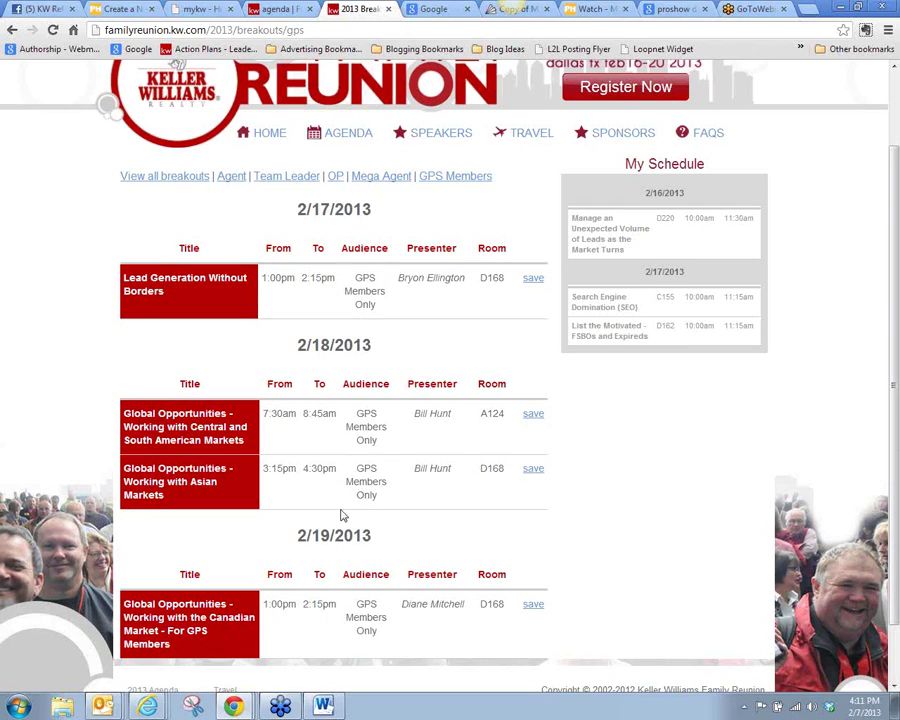
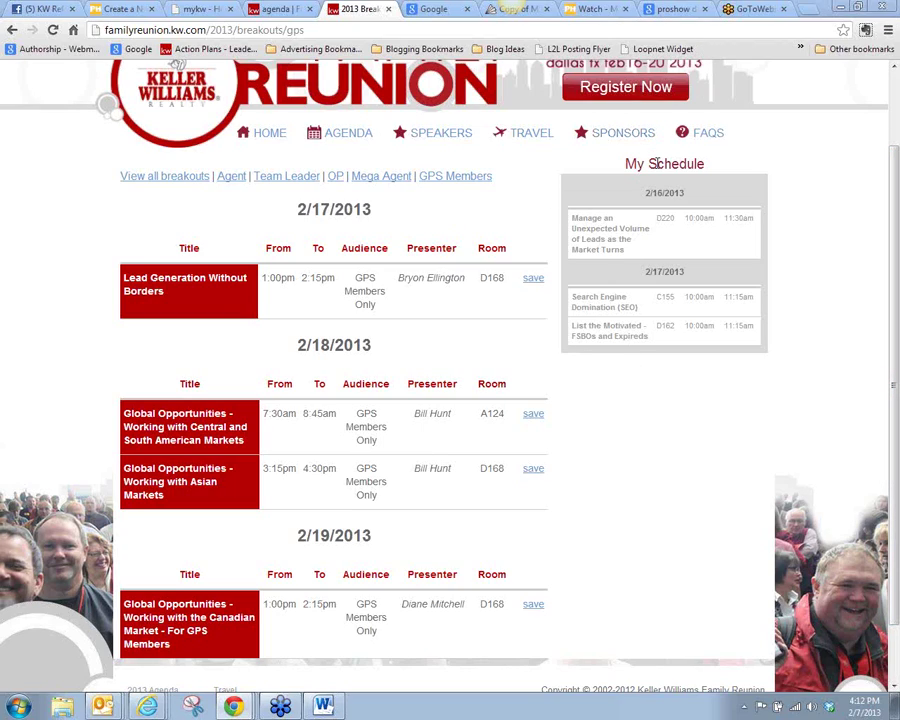
Step: Point out the My Schedule heading on the breakouts page, then reopen the agenda and show its complete My Schedule summary
{"action": "triple_click", "coordinate": [635, 163]}
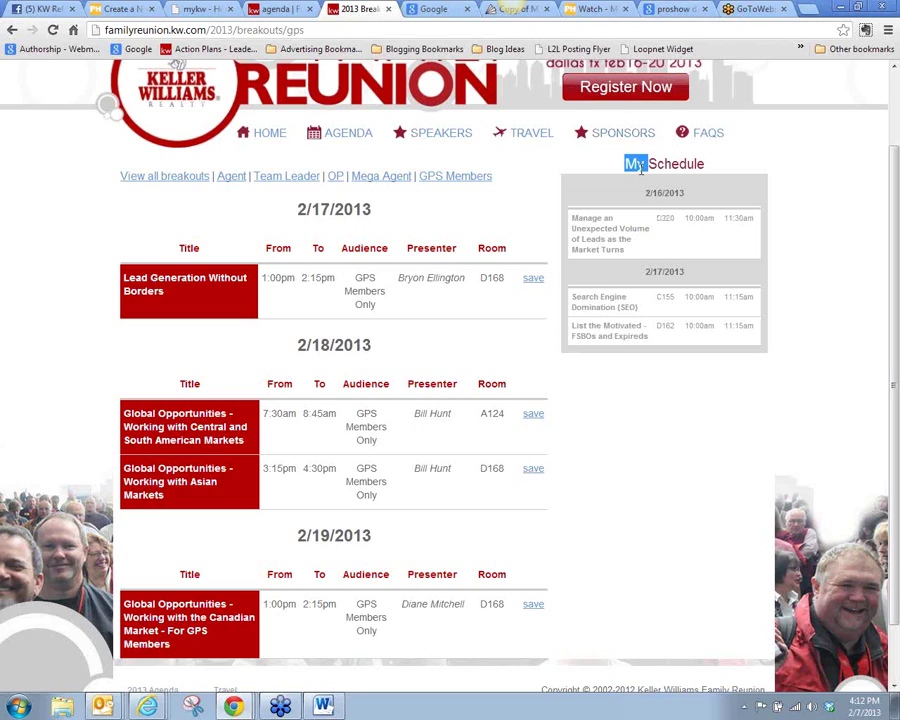
{"action": "left_click", "coordinate": [585, 148]}
{"action": "scroll", "coordinate": [633, 355], "scroll_direction": "up", "scroll_amount": 2}
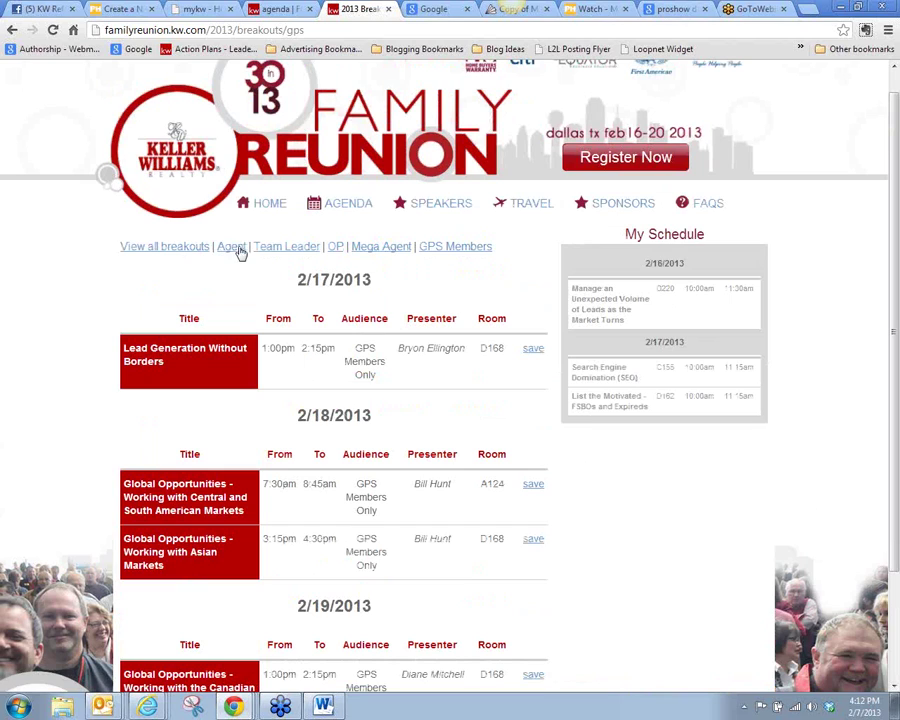
{"action": "left_click", "coordinate": [361, 206]}
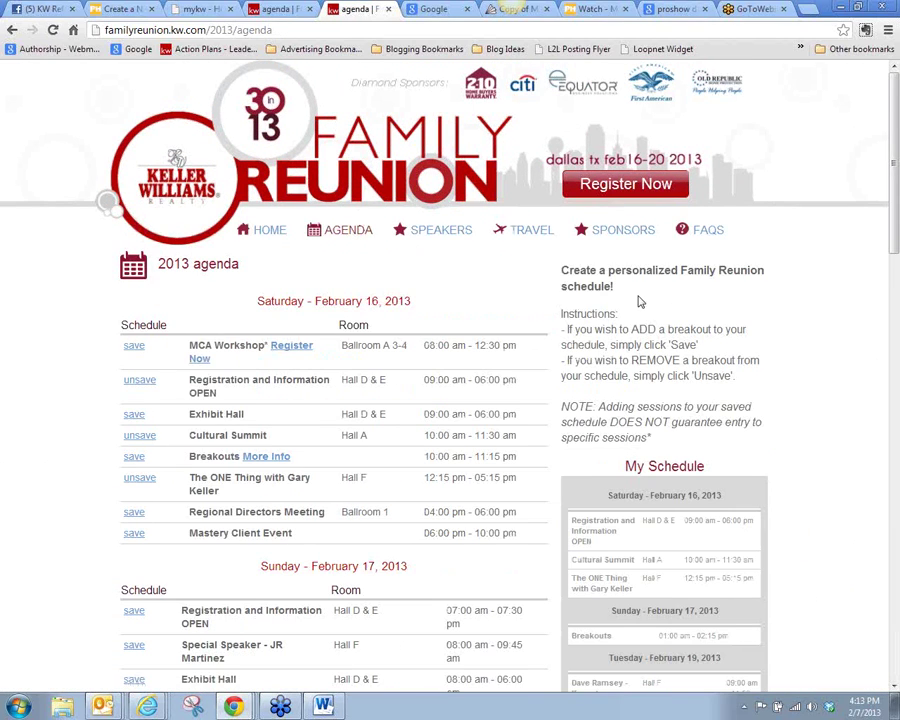
{"action": "scroll", "coordinate": [640, 300], "scroll_direction": "down", "scroll_amount": 3}
{"action": "scroll", "coordinate": [640, 300], "scroll_direction": "down", "scroll_amount": 2}
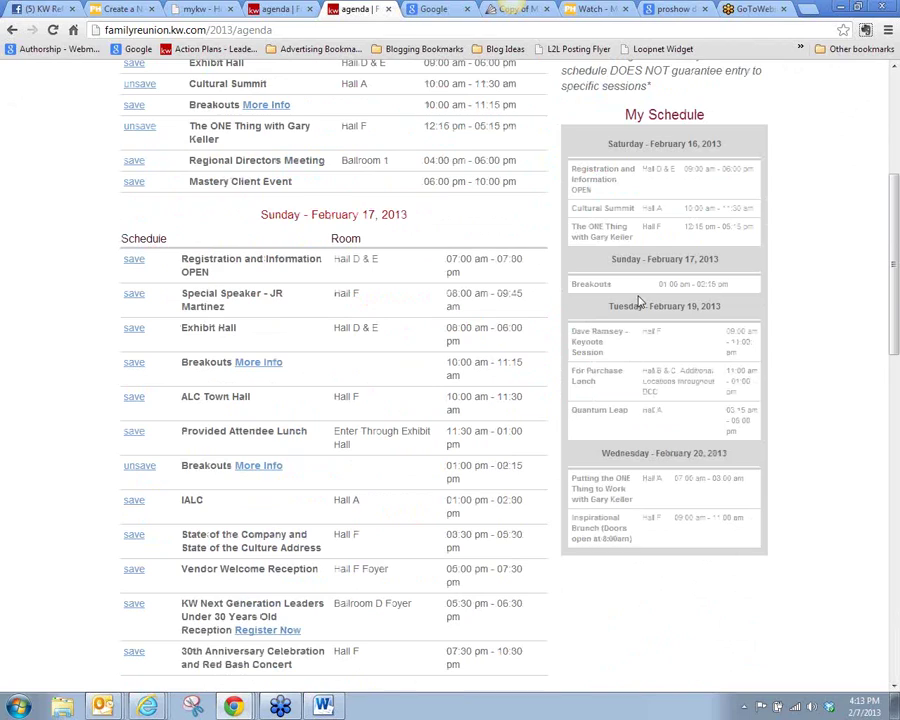
Step: Locate the Snipping Tool among the Windows accessories and show its available shortcut options without changing any
{"action": "left_click", "coordinate": [28, 708]}
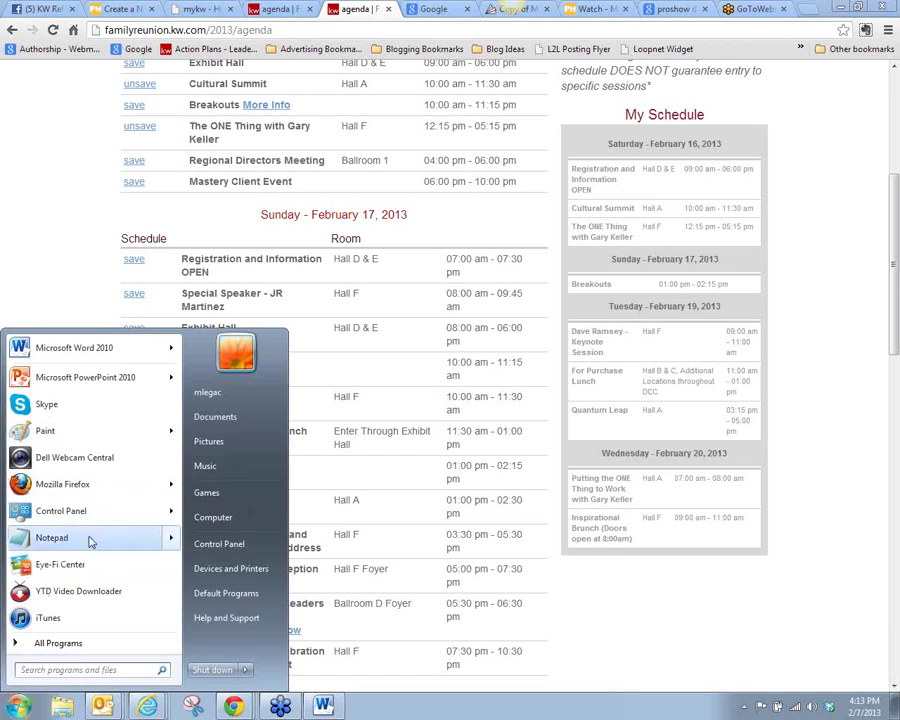
{"action": "left_click", "coordinate": [62, 643]}
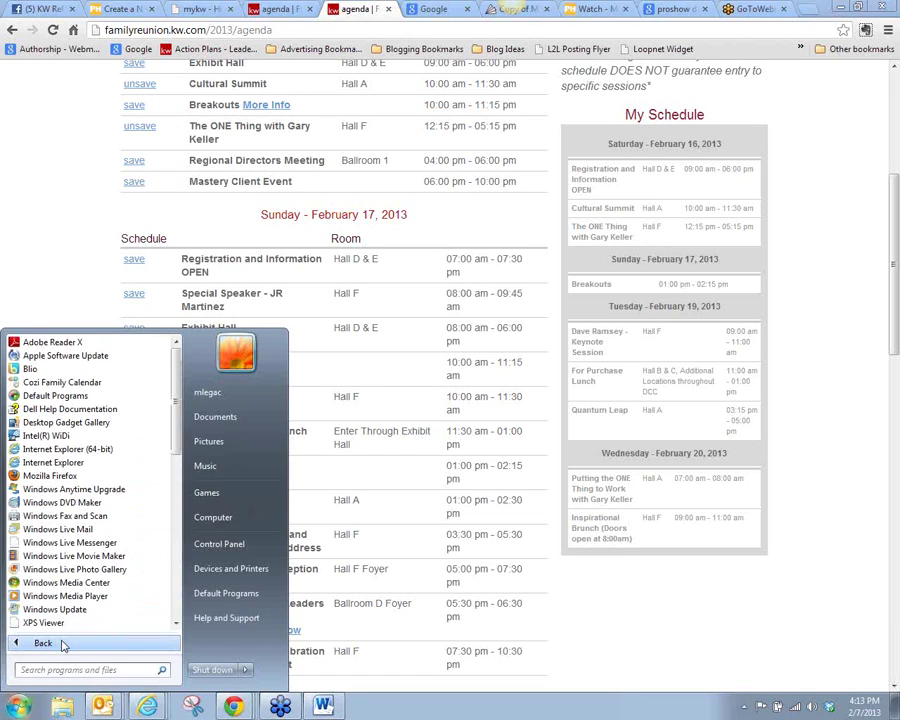
{"action": "left_click_drag", "start_coordinate": [172, 390], "coordinate": [172, 483]}
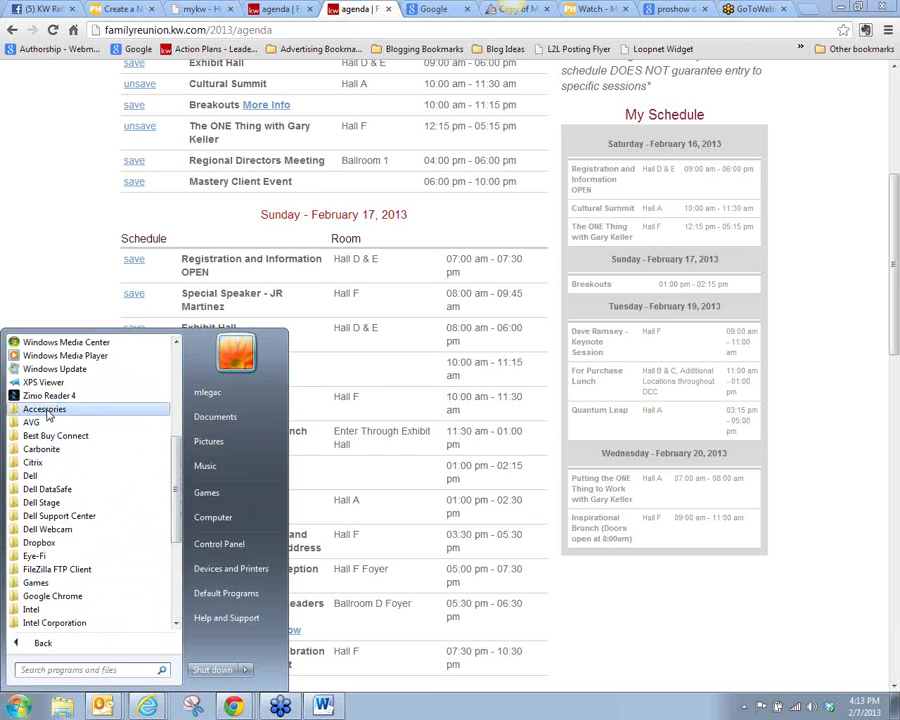
{"action": "left_click", "coordinate": [44, 410]}
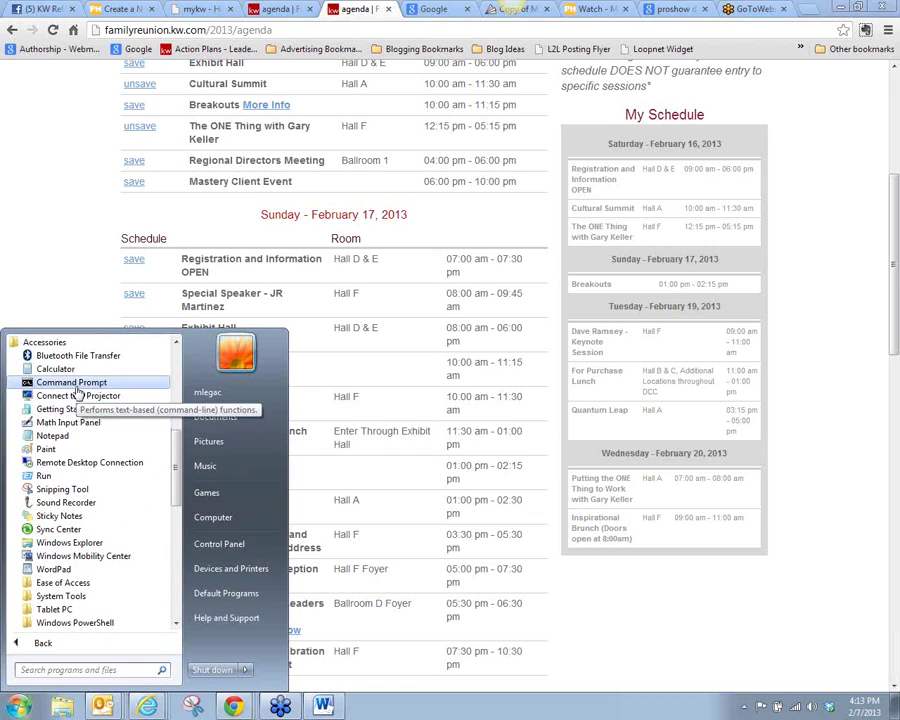
{"action": "right_click", "coordinate": [67, 492]}
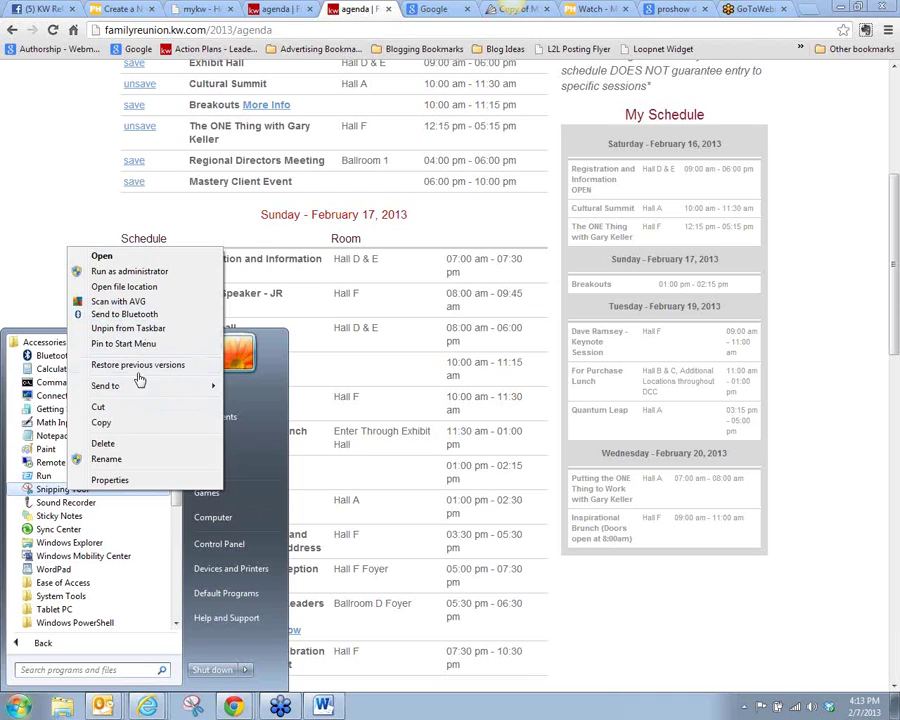
{"action": "left_click", "coordinate": [190, 686]}
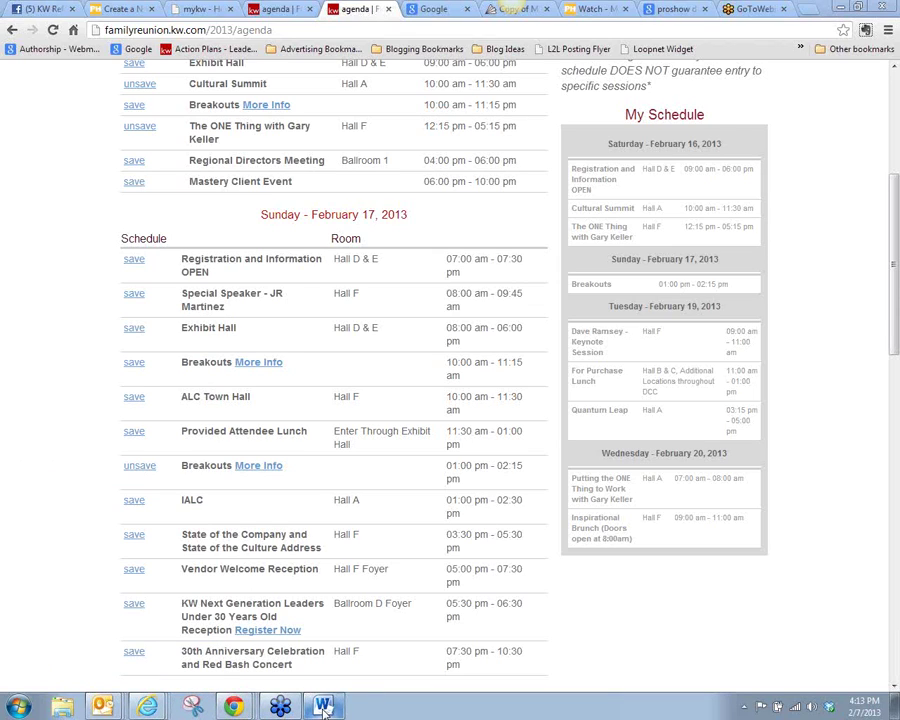
Step: Capture the complete My Schedule summary, from its heading through Wednesday, with the Snipping Tool and copy the snip
{"action": "left_click", "coordinate": [193, 707]}
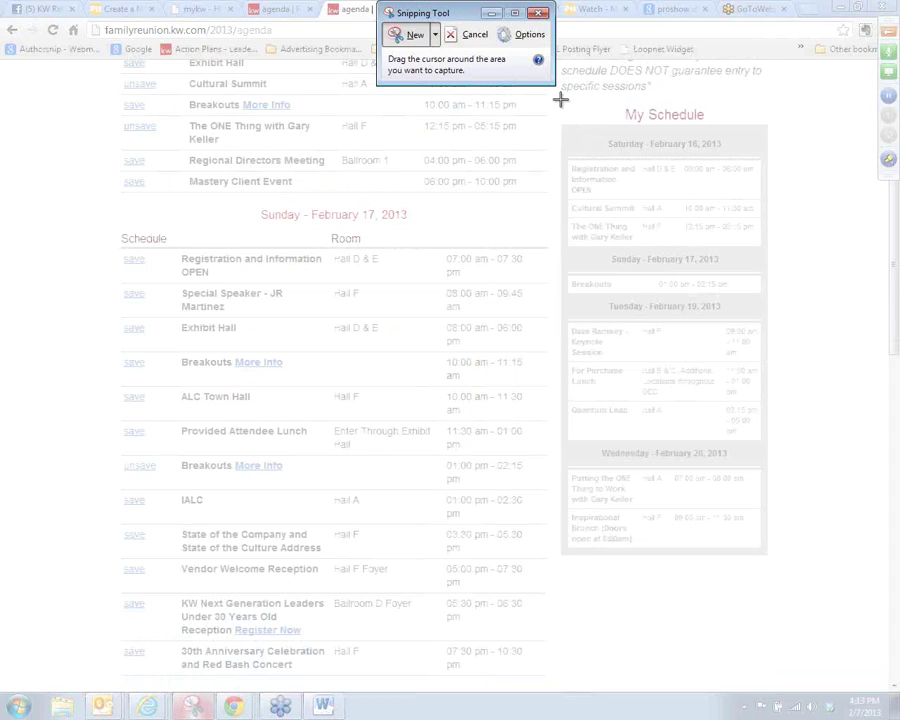
{"action": "left_click_drag", "start_coordinate": [559, 98], "coordinate": [775, 562]}
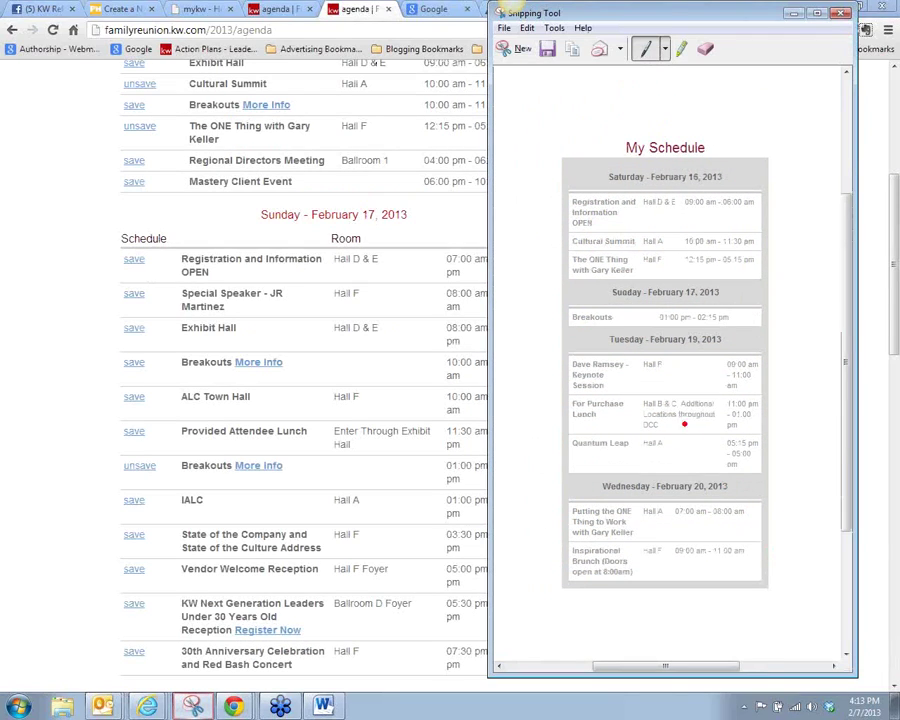
{"action": "right_click", "coordinate": [620, 332]}
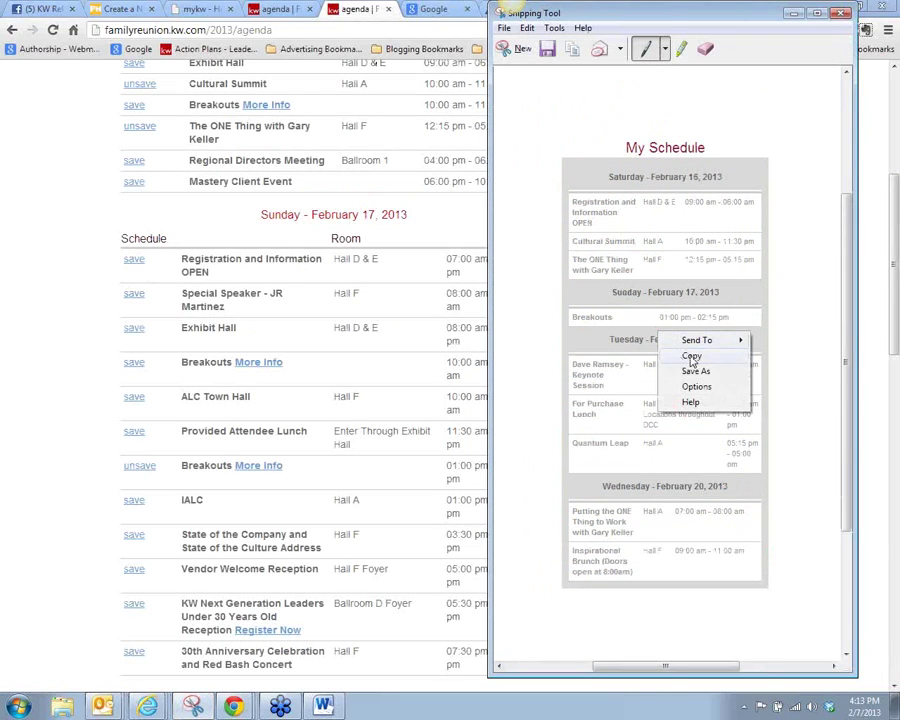
{"action": "left_click", "coordinate": [636, 356]}
Step: Switch to Microsoft Word and paste the copied schedule snip into the blank document
{"action": "left_click", "coordinate": [323, 706]}
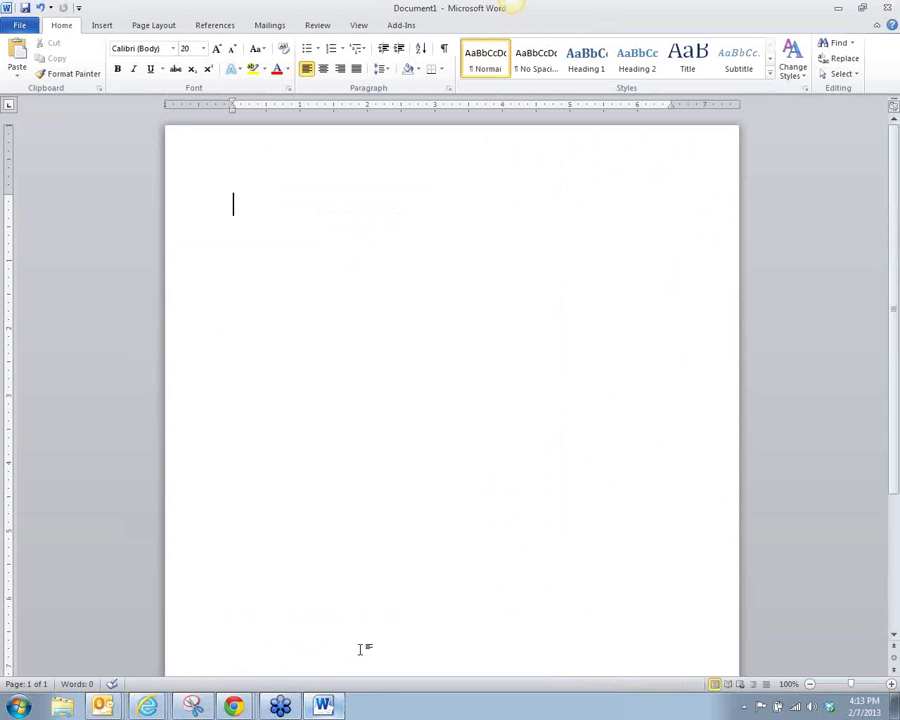
{"action": "right_click", "coordinate": [437, 307]}
{"action": "left_click", "coordinate": [470, 361]}
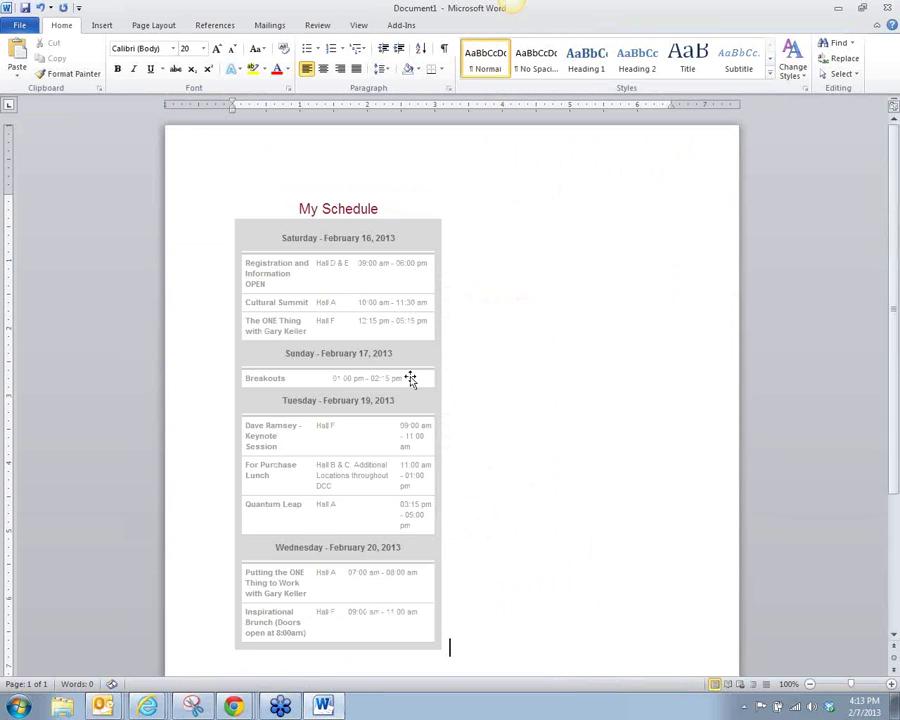
Step: Enlarge the pasted schedule picture proportionally to about 4.67 inches wide and 10.03 inches high
{"action": "left_click", "coordinate": [410, 376]}
{"action": "left_click_drag", "start_coordinate": [893, 418], "coordinate": [884, 477]}
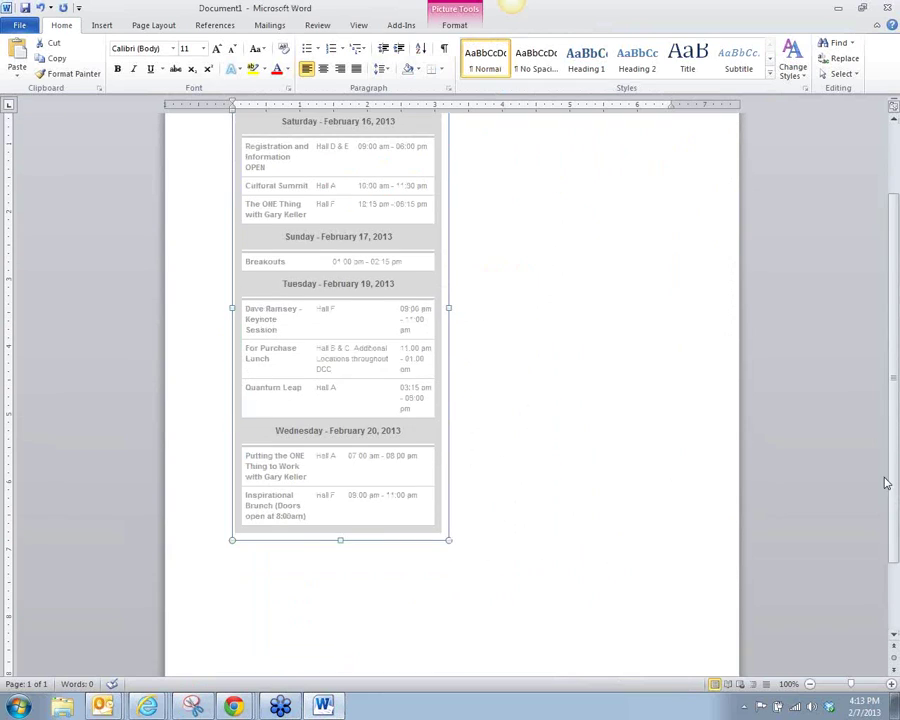
{"action": "left_click_drag", "start_coordinate": [451, 541], "coordinate": [546, 600]}
{"action": "left_click", "coordinate": [627, 543]}
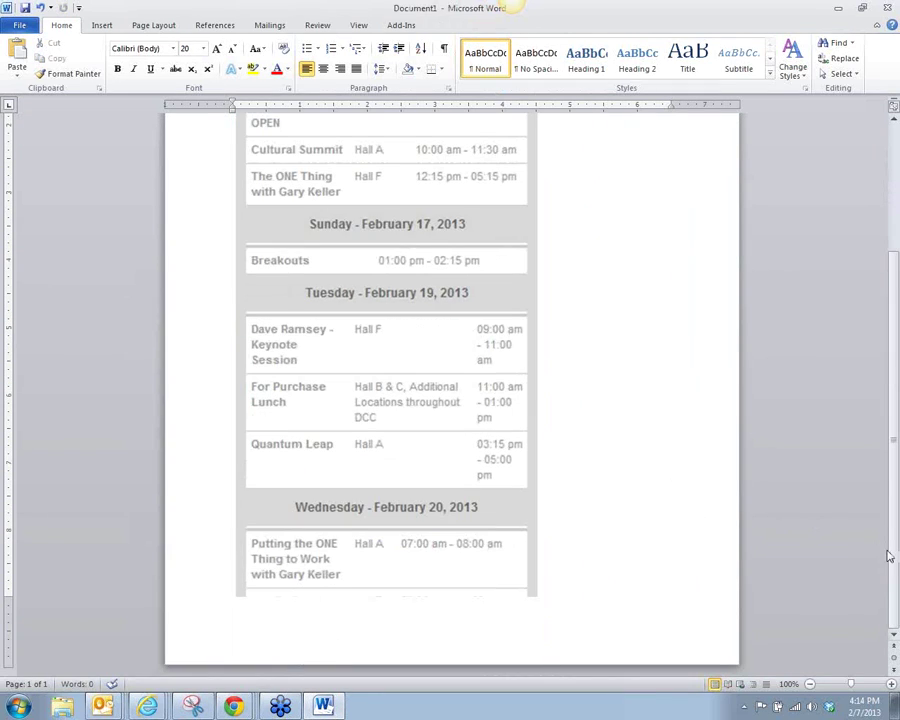
{"action": "scroll", "coordinate": [323, 345], "scroll_direction": "up", "scroll_amount": 4}
Step: Set the schedule picture's text wrapping to Square and move it toward the page's horizontal centre
{"action": "left_click", "coordinate": [323, 345]}
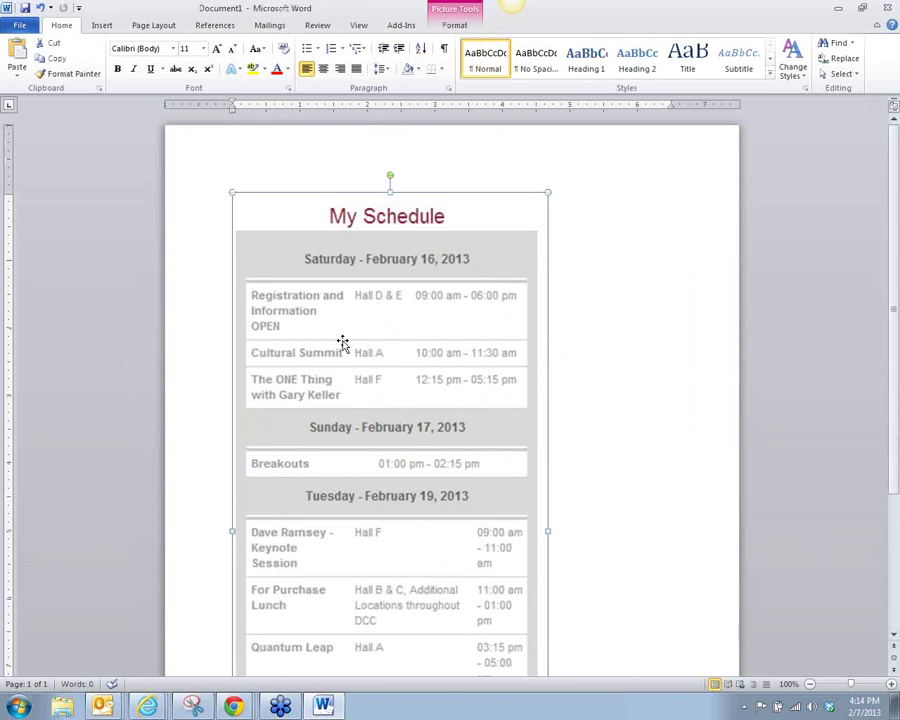
{"action": "left_click", "coordinate": [455, 25]}
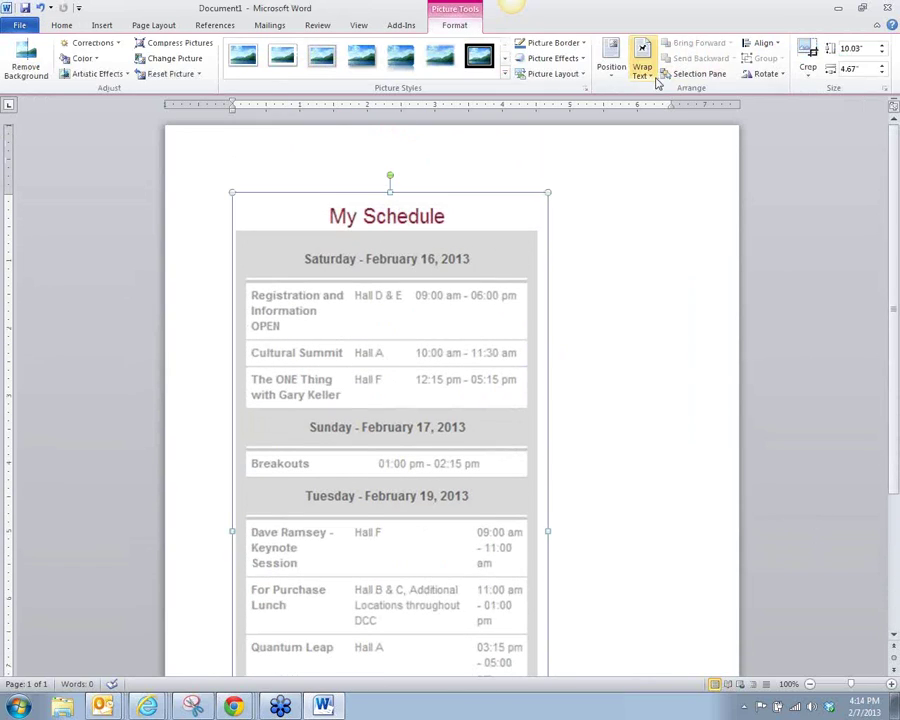
{"action": "left_click", "coordinate": [642, 62]}
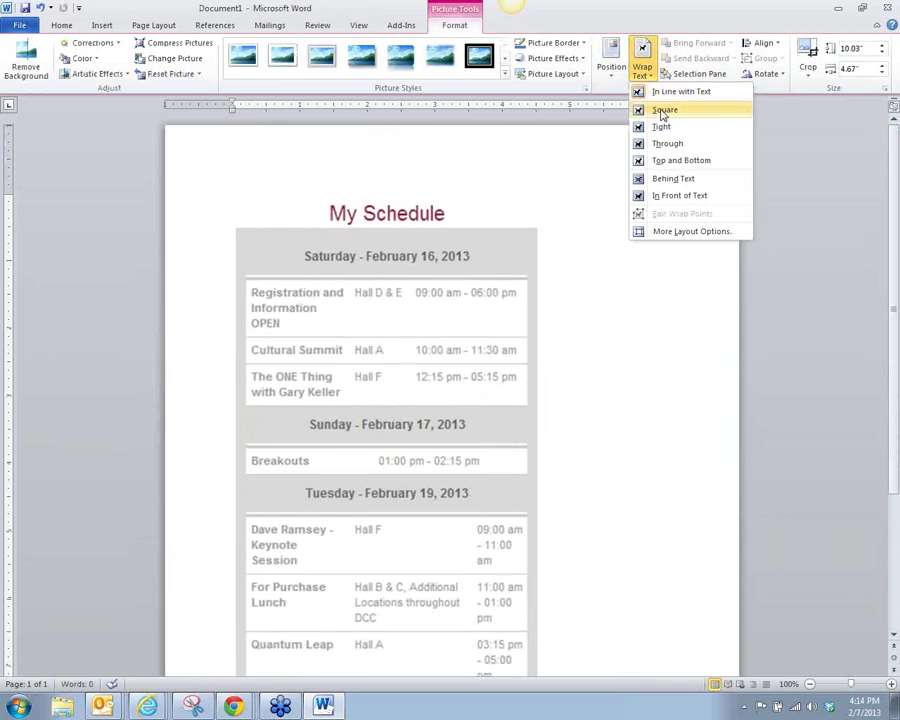
{"action": "left_click", "coordinate": [654, 110]}
{"action": "left_click_drag", "start_coordinate": [386, 296], "coordinate": [464, 283]}
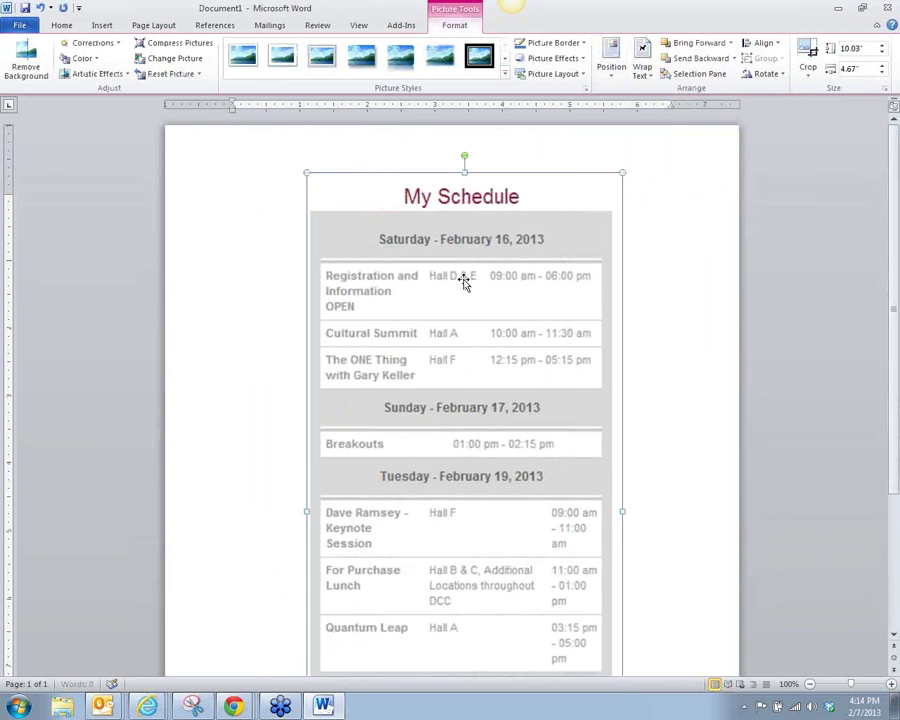
Step: Deselect the schedule picture and review its layout down the Word page
{"action": "left_click", "coordinate": [669, 337]}
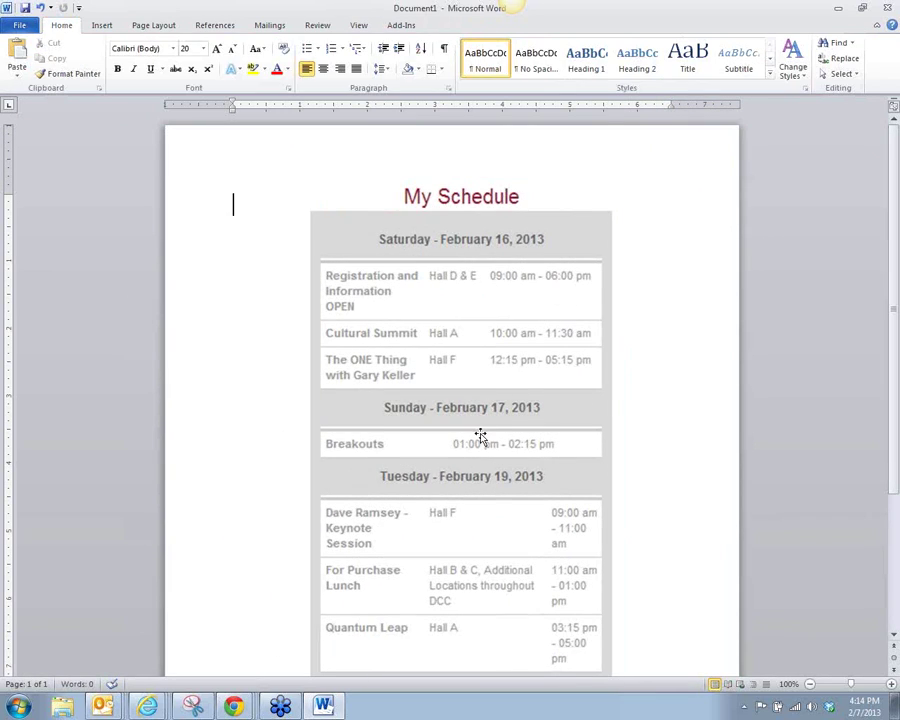
{"action": "scroll", "coordinate": [478, 434], "scroll_direction": "down", "scroll_amount": 3}
{"action": "scroll", "coordinate": [478, 437], "scroll_direction": "up", "scroll_amount": 3}
Step: Switch to the Family Reunion agenda in Chrome and open the More Info page for Saturday's Breakouts
{"action": "left_click", "coordinate": [233, 707]}
{"action": "left_click", "coordinate": [240, 640]}
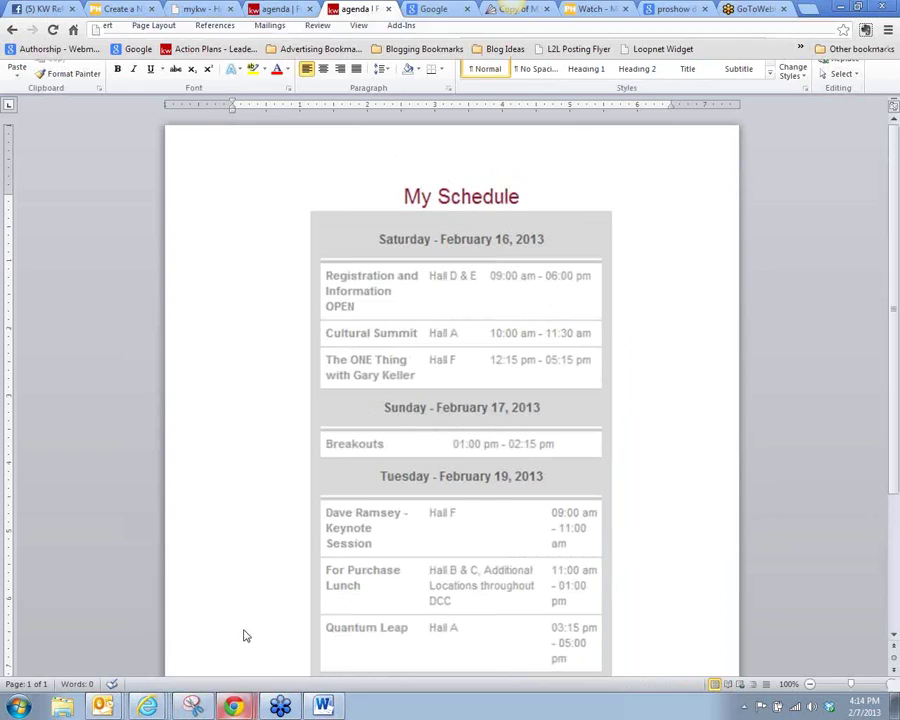
{"action": "scroll", "coordinate": [421, 158], "scroll_direction": "up", "scroll_amount": 3}
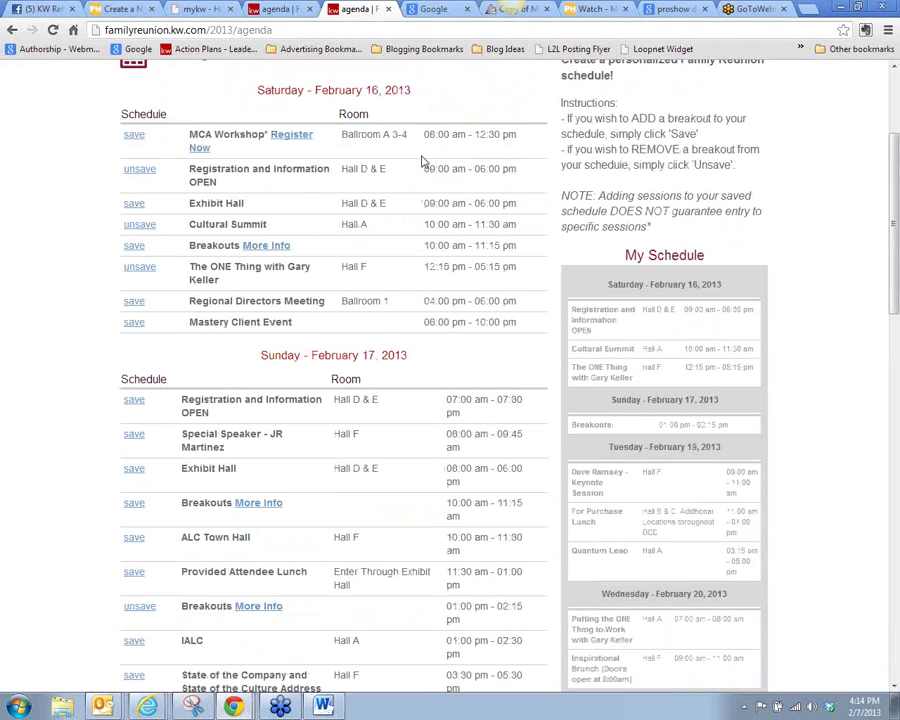
{"action": "left_click", "coordinate": [275, 246]}
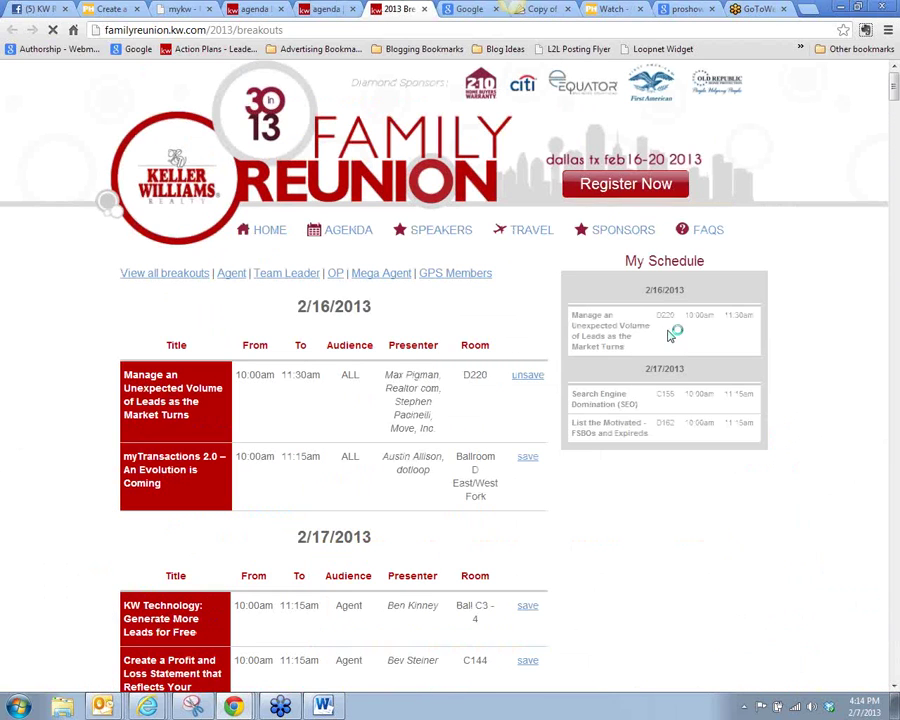
Step: Examine the separate My Schedule summary on the breakouts page and the actions available for the page
{"action": "scroll", "coordinate": [670, 335], "scroll_direction": "down", "scroll_amount": 1}
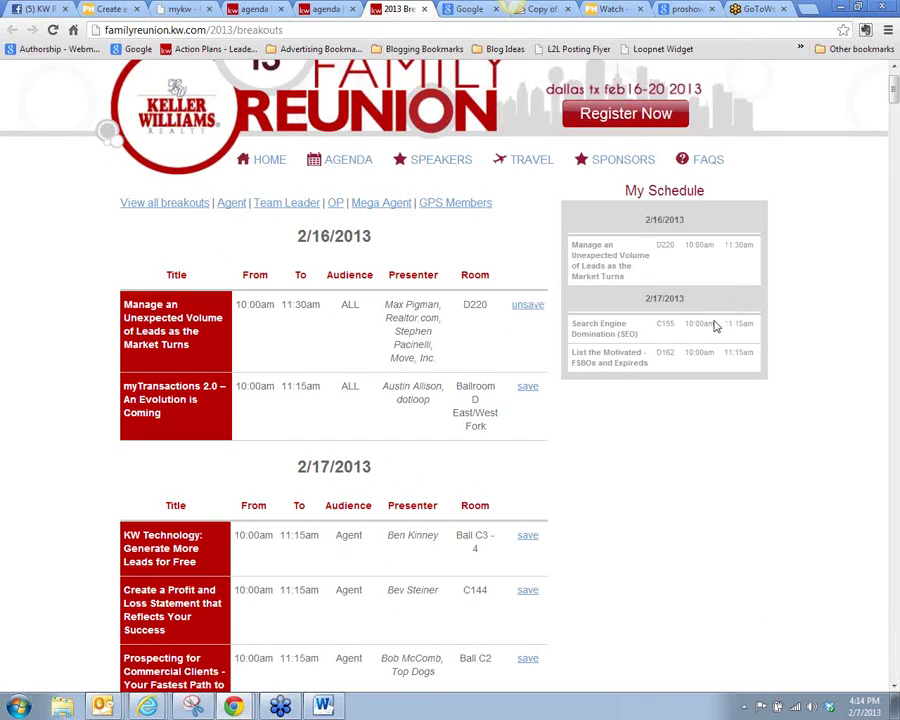
{"action": "right_click", "coordinate": [825, 269]}
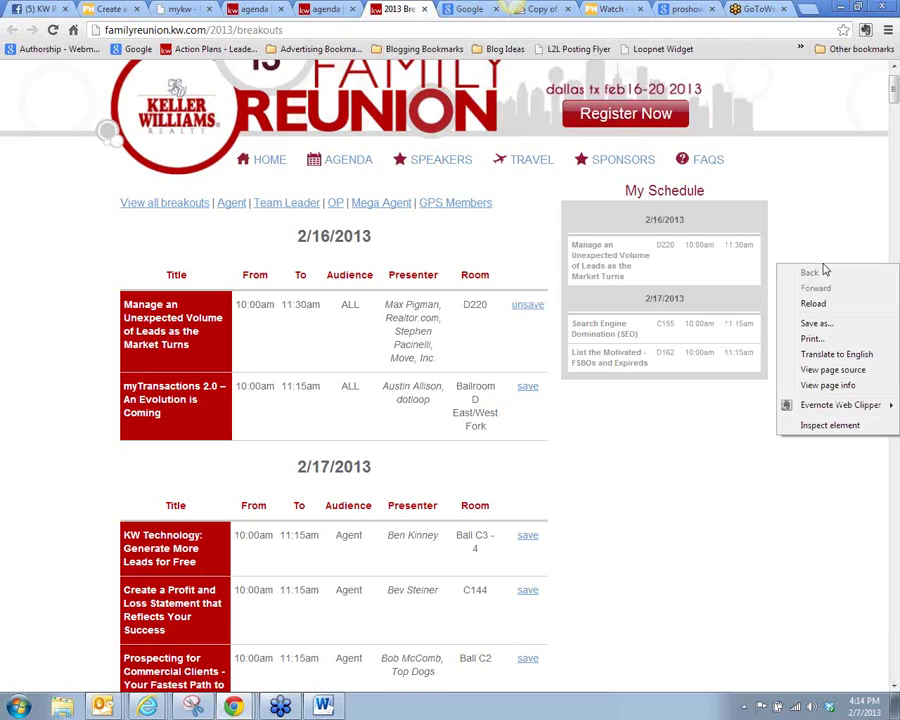
{"action": "left_click", "coordinate": [717, 473]}
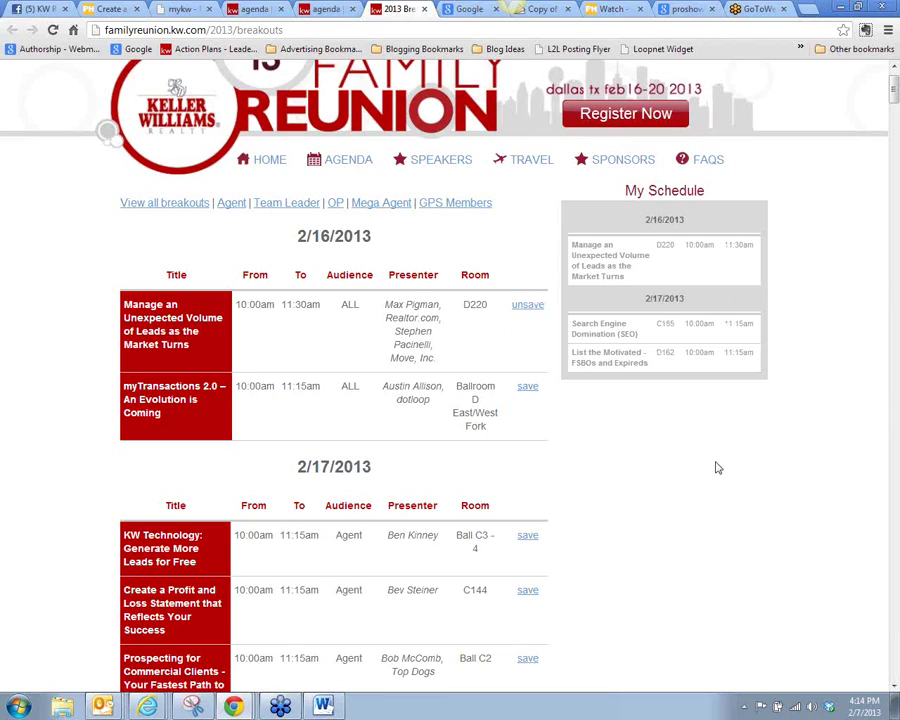
{"action": "scroll", "coordinate": [717, 468], "scroll_direction": "up", "scroll_amount": 1}
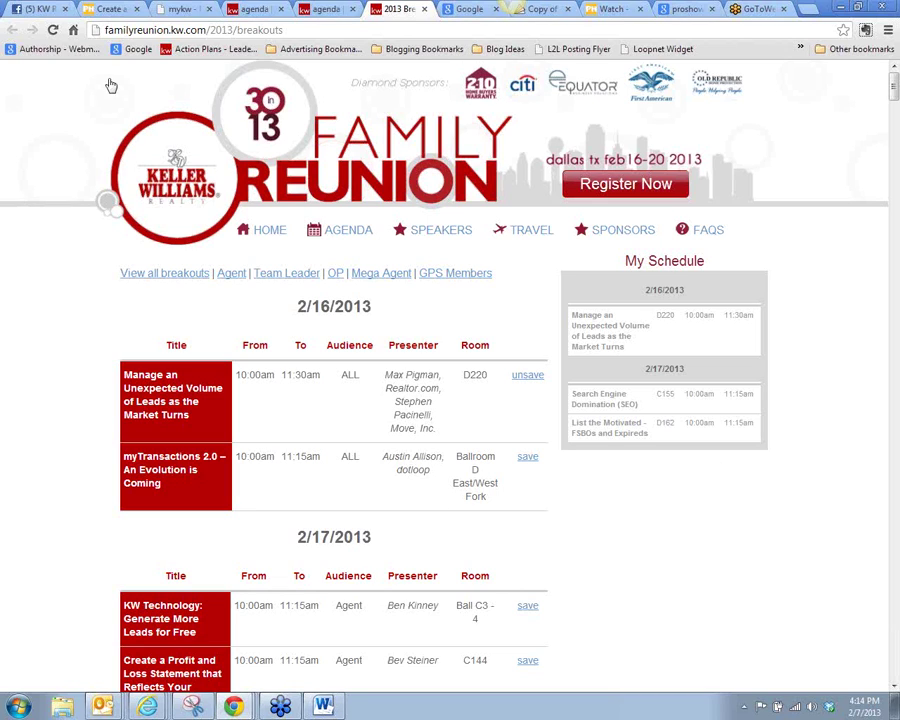
Step: Check the Facebook notifications from the KW Referral Group page and return to the 2013 breakouts page
{"action": "left_click", "coordinate": [40, 10]}
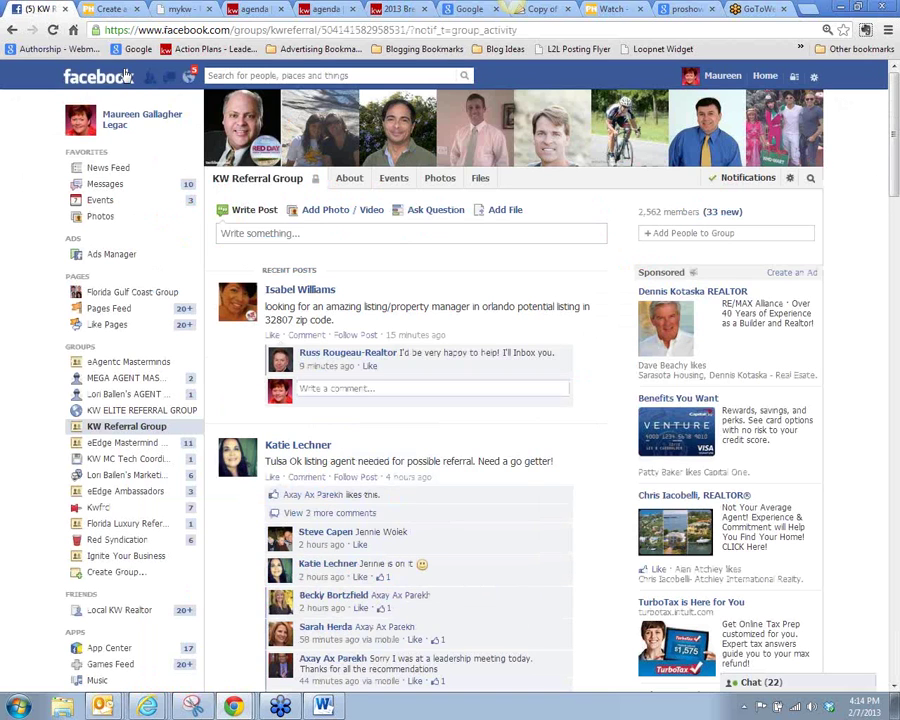
{"action": "left_click", "coordinate": [188, 76]}
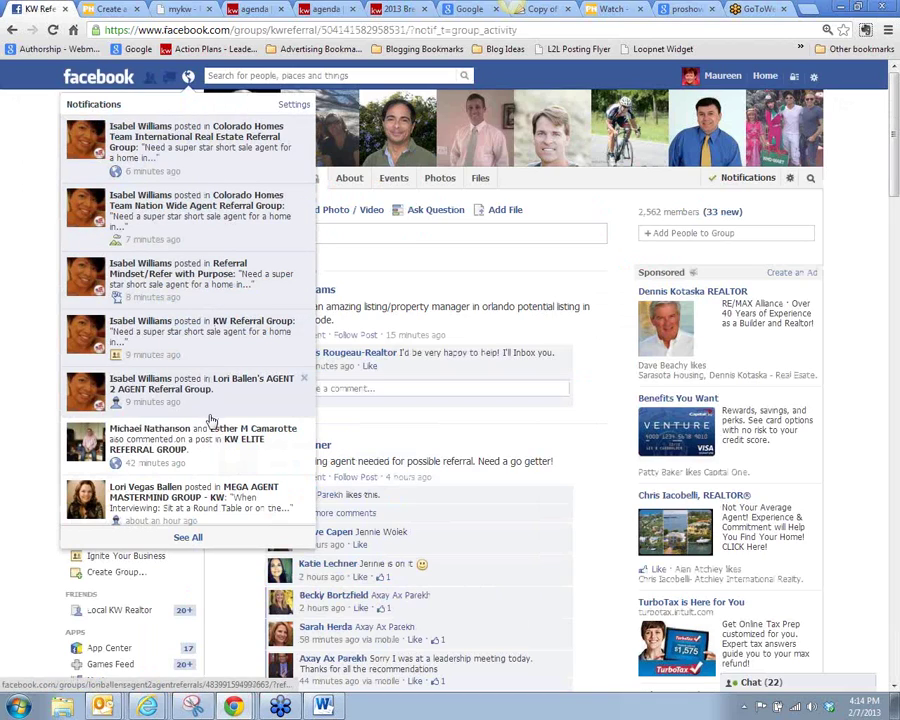
{"action": "left_click", "coordinate": [187, 79]}
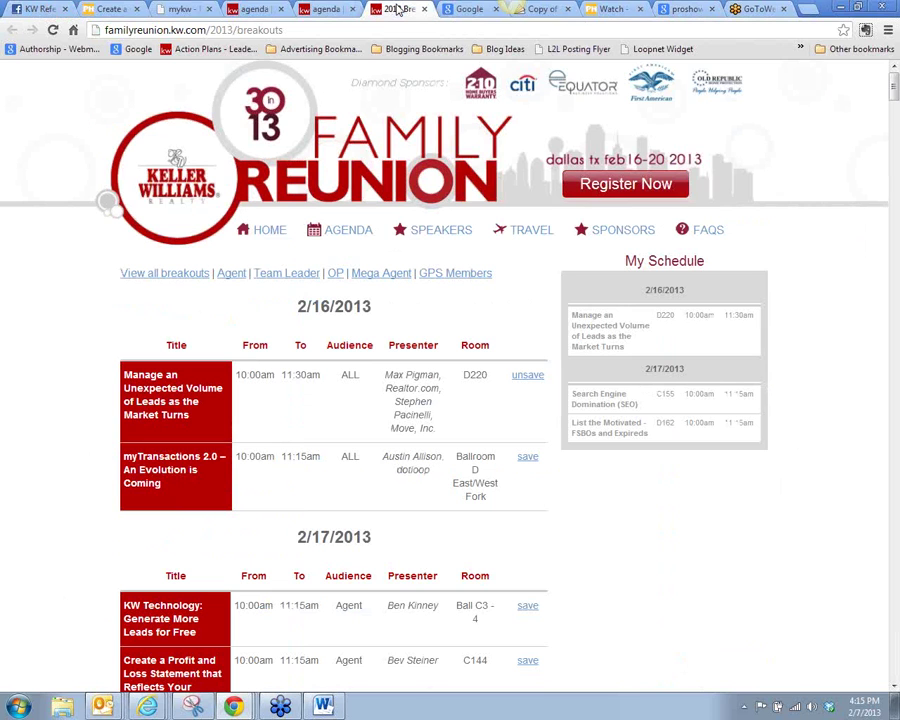
{"action": "left_click", "coordinate": [398, 9]}
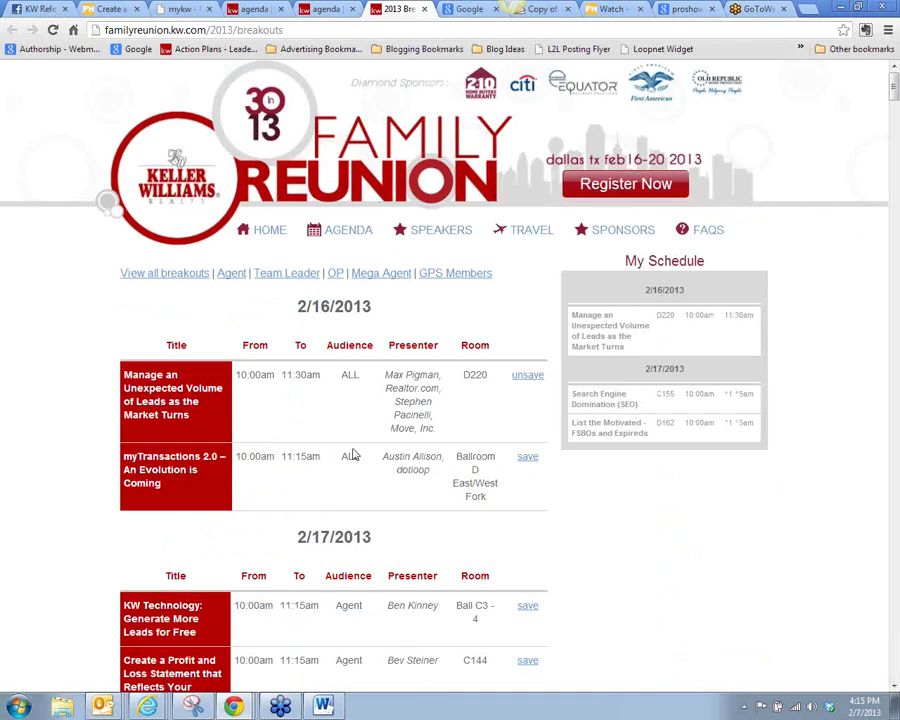